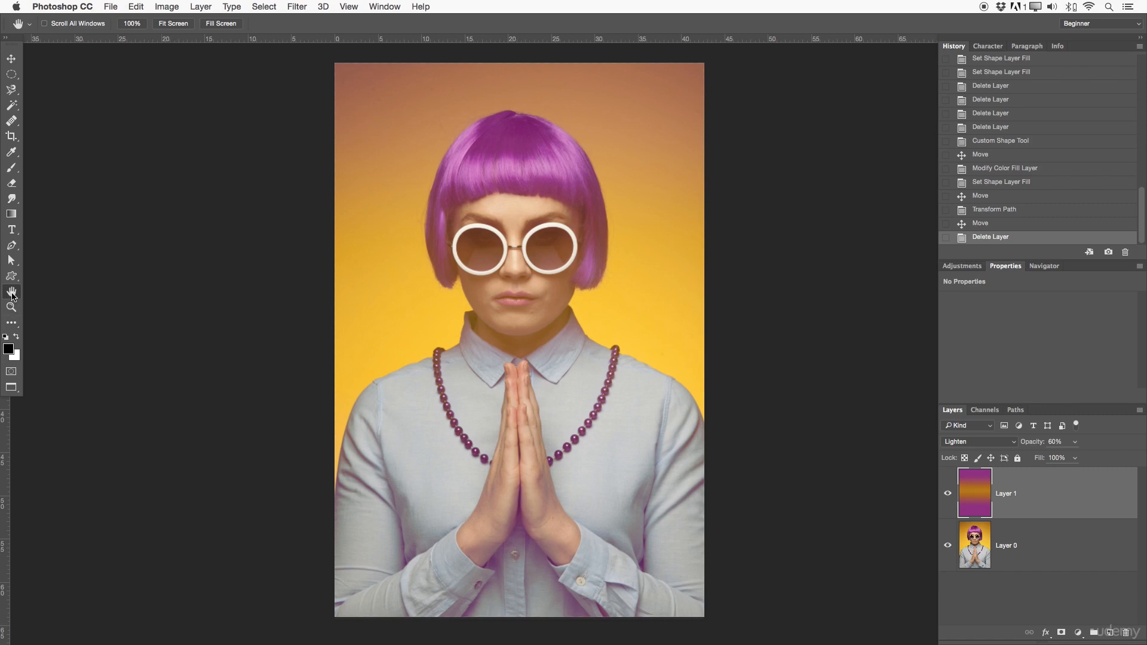
Pan around the portrait with the Hand tool and cycle through the screen modes back to full screen with menu bar.
{"action": "left_click_drag", "start_coordinate": [496, 341], "coordinate": [456, 305]}
{"action": "left_click_drag", "start_coordinate": [489, 197], "coordinate": [508, 211]}
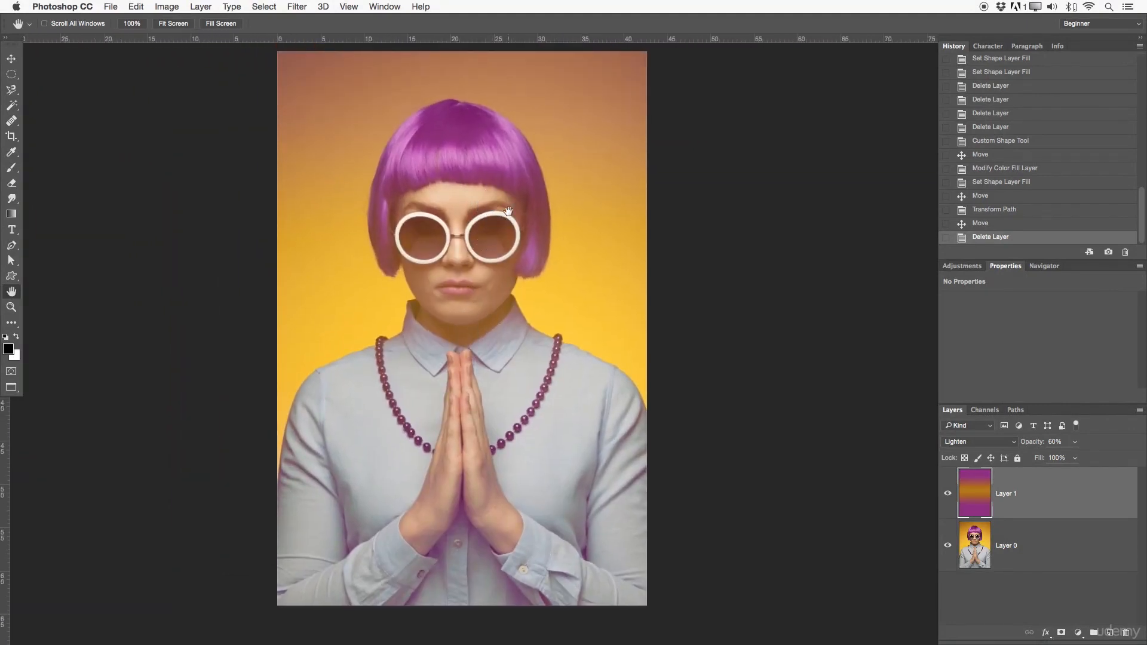
{"action": "key", "text": "f"}
{"action": "key", "text": "f"}
{"action": "left_click_drag", "start_coordinate": [517, 245], "coordinate": [520, 314]}
{"action": "key", "text": "f"}
{"action": "left_click_drag", "start_coordinate": [486, 412], "coordinate": [461, 548]}
{"action": "left_click_drag", "start_coordinate": [341, 344], "coordinate": [302, 356]}
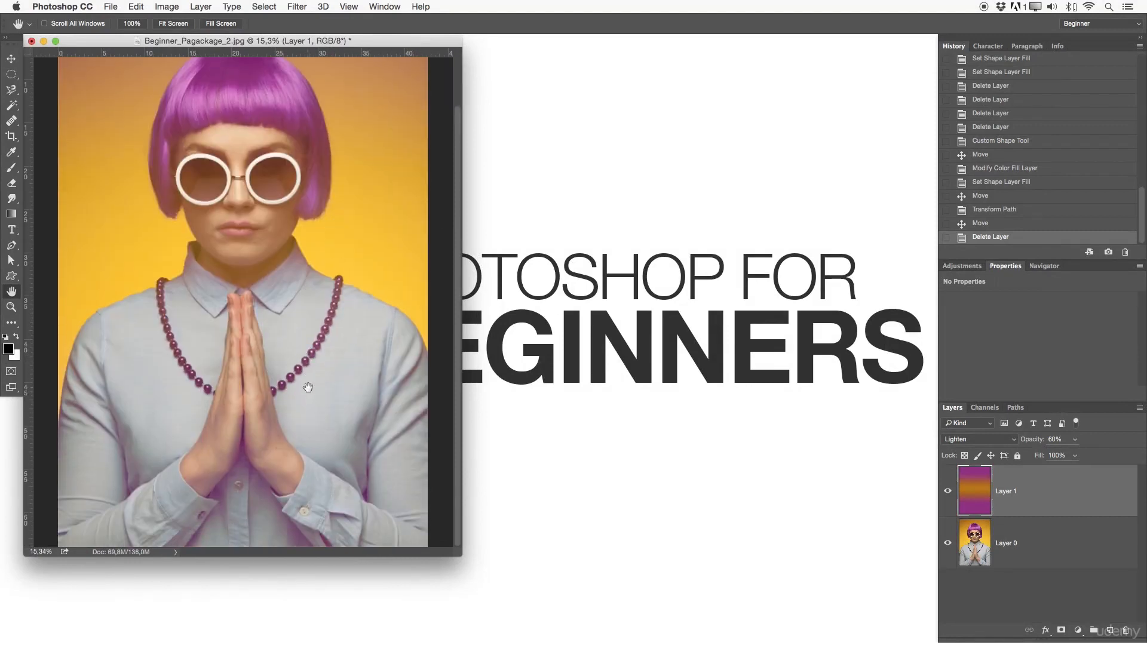
{"action": "key", "text": "f"}
{"action": "left_click_drag", "start_coordinate": [515, 338], "coordinate": [485, 334]}
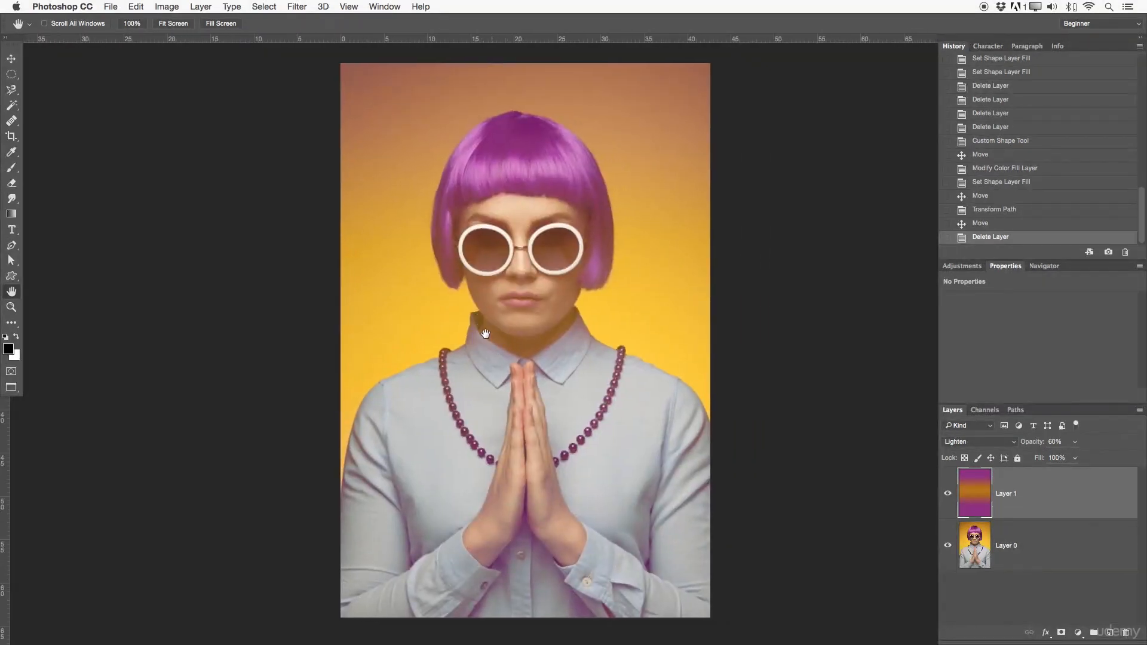
Outline a rough freehand selection around the woman's face with the Magnetic Lasso tool.
{"action": "left_click", "coordinate": [12, 92]}
{"action": "left_click_drag", "start_coordinate": [12, 91], "coordinate": [62, 107]}
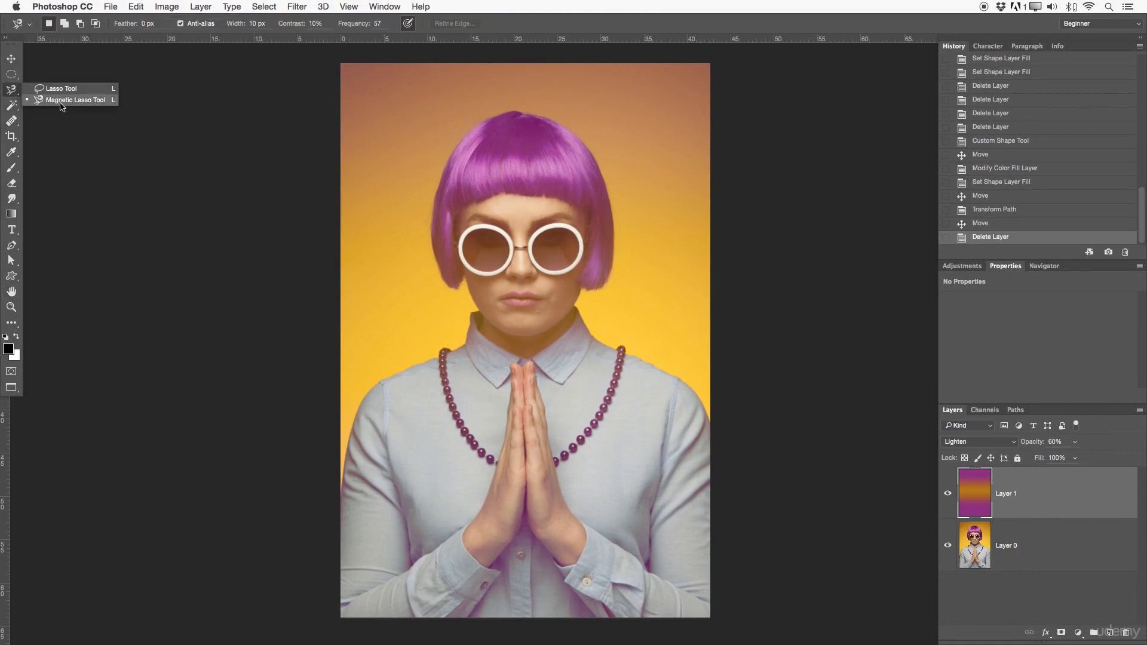
{"action": "left_click", "coordinate": [64, 101]}
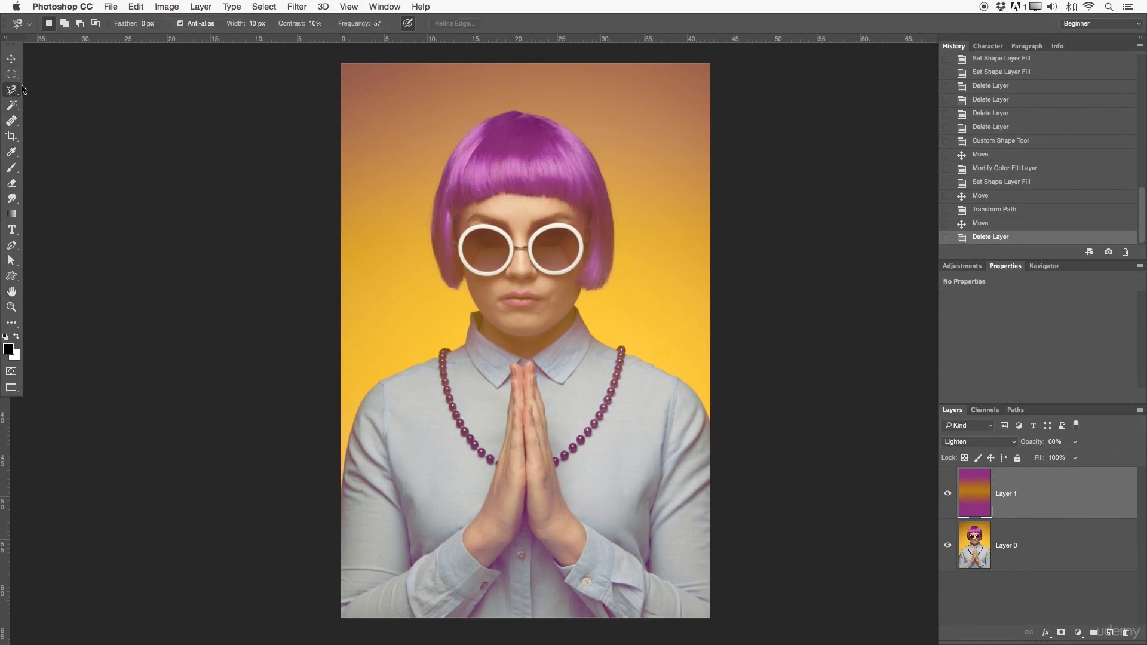
{"action": "left_click", "coordinate": [464, 208]}
{"action": "left_click", "coordinate": [464, 205]}
Try to move the selected part of Layer 1 over the sunglasses, and undo the move.
{"action": "key", "text": "z"}
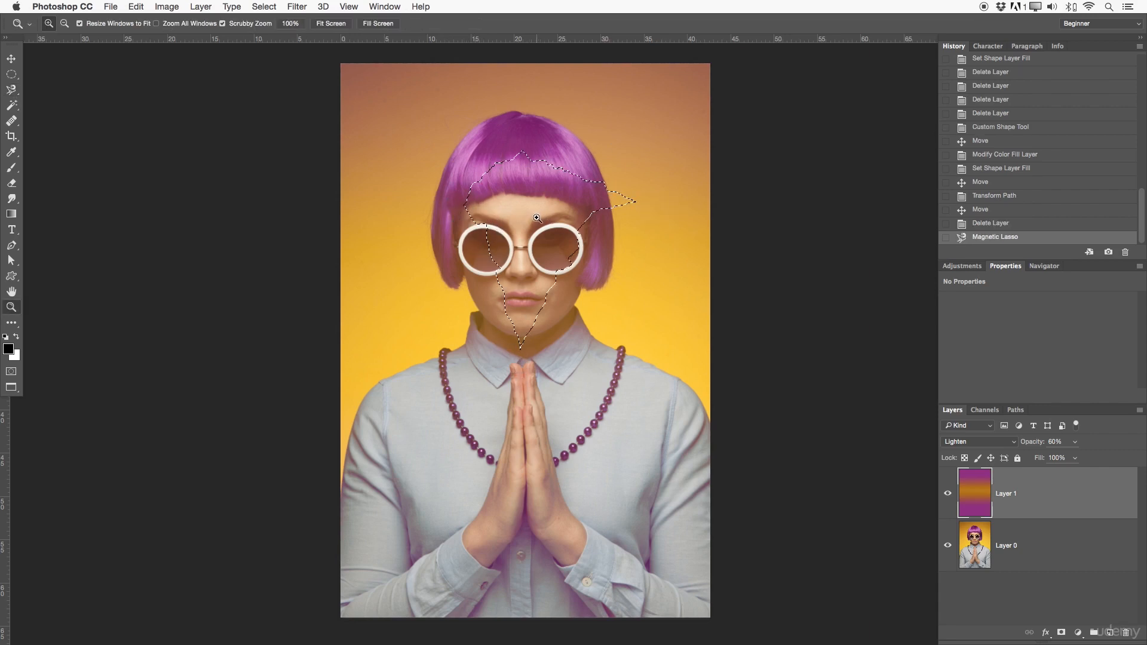
{"action": "left_click_drag", "start_coordinate": [537, 213], "coordinate": [622, 209]}
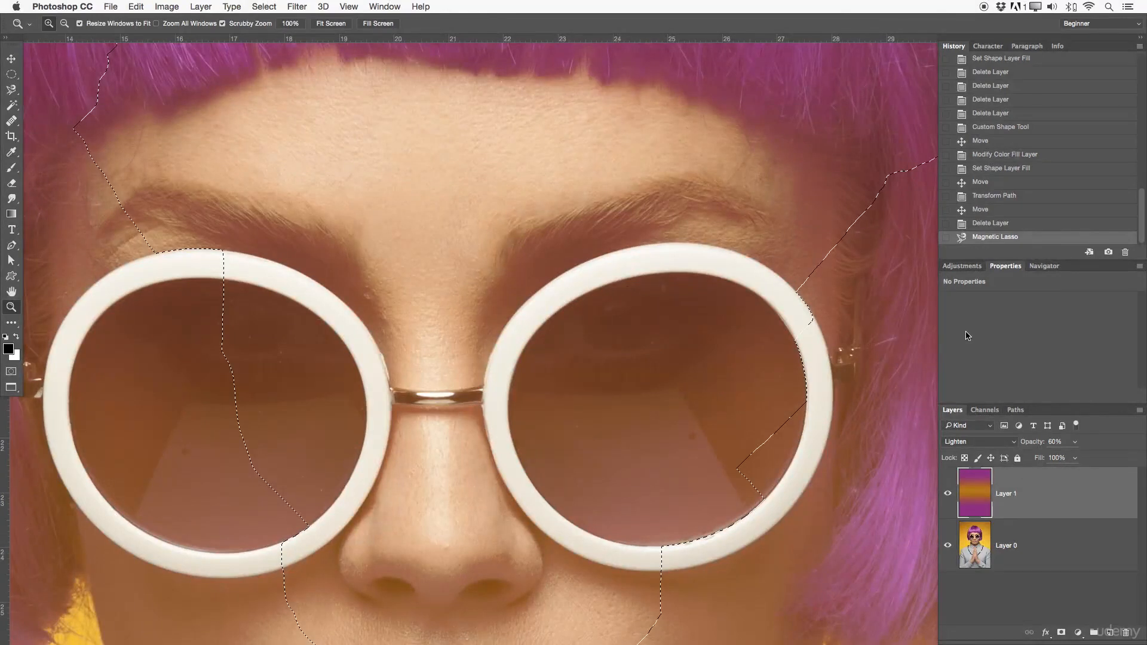
{"action": "left_click", "coordinate": [18, 58]}
{"action": "left_click_drag", "start_coordinate": [595, 249], "coordinate": [375, 204]}
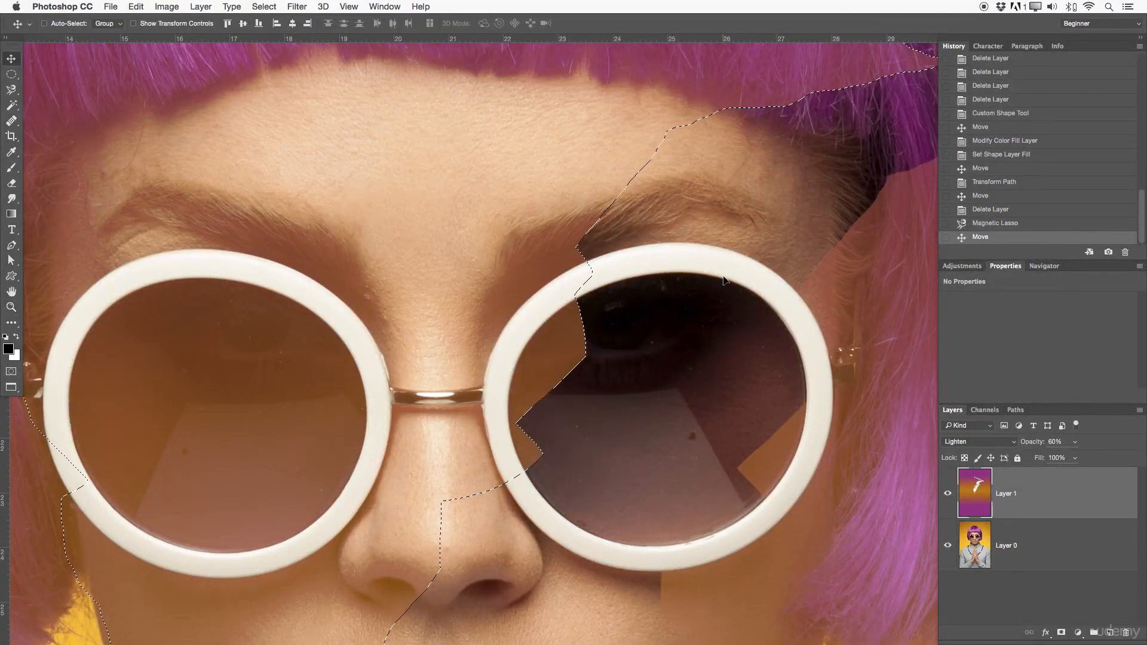
{"action": "key", "text": "super+z"}
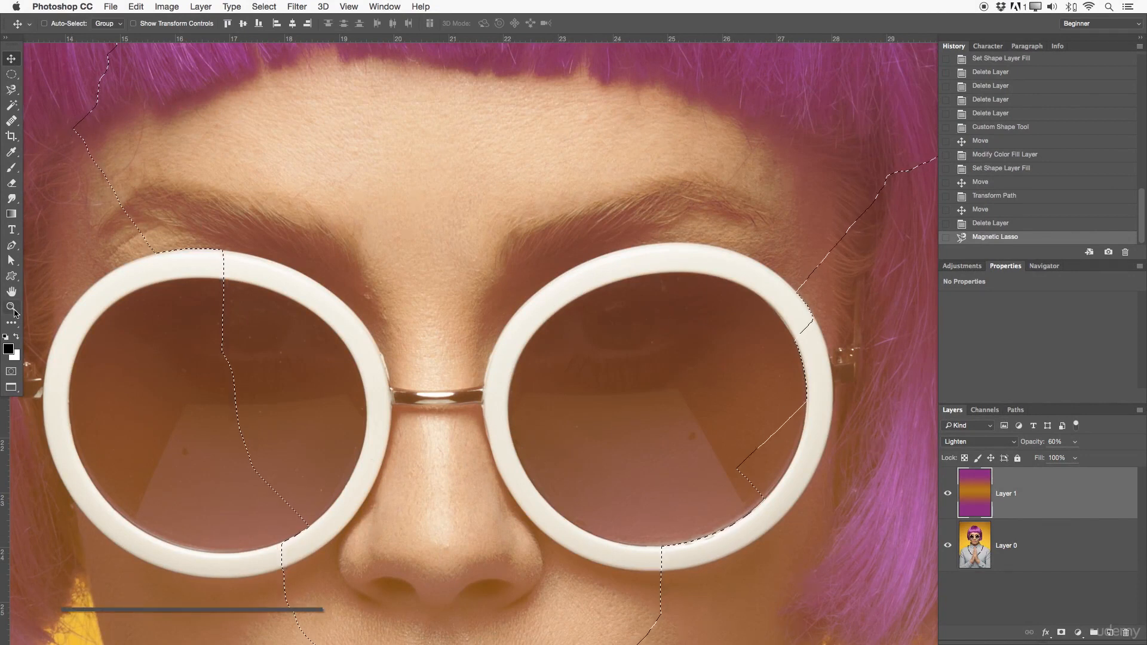
Deselect the Magnetic Lasso selection around the face and chin.
{"action": "left_click_drag", "start_coordinate": [603, 263], "coordinate": [189, 227]}
{"action": "left_click_drag", "start_coordinate": [676, 323], "coordinate": [592, 204]}
{"action": "left_click_drag", "start_coordinate": [328, 442], "coordinate": [622, 87]}
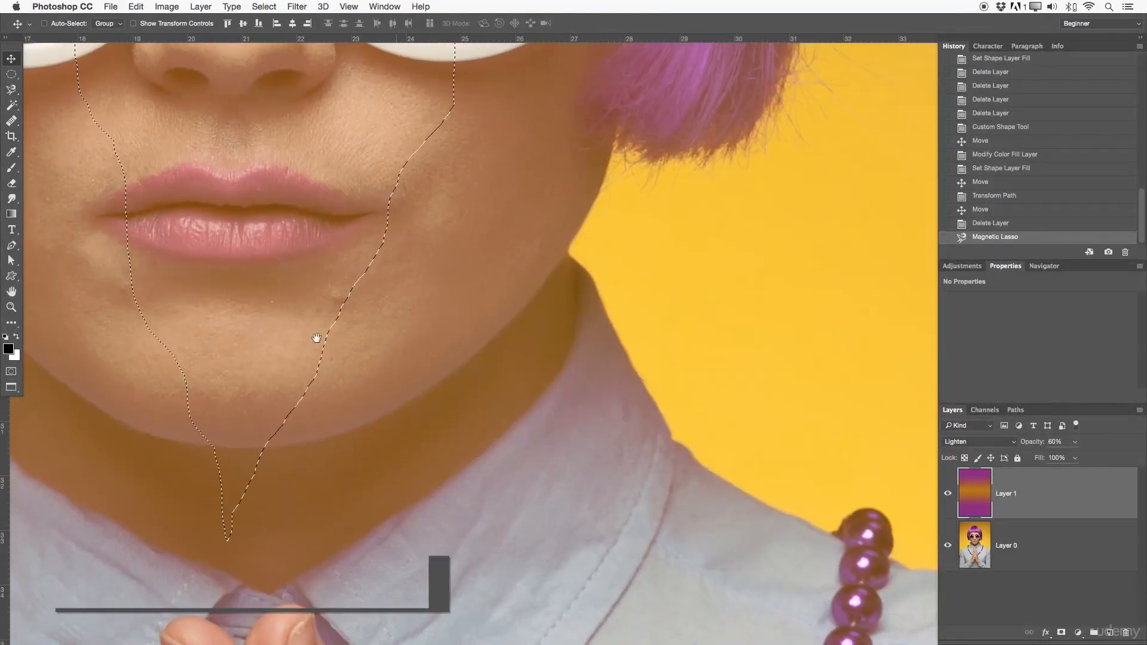
{"action": "left_click_drag", "start_coordinate": [181, 444], "coordinate": [468, 308]}
{"action": "key", "text": "ctrl+d"}
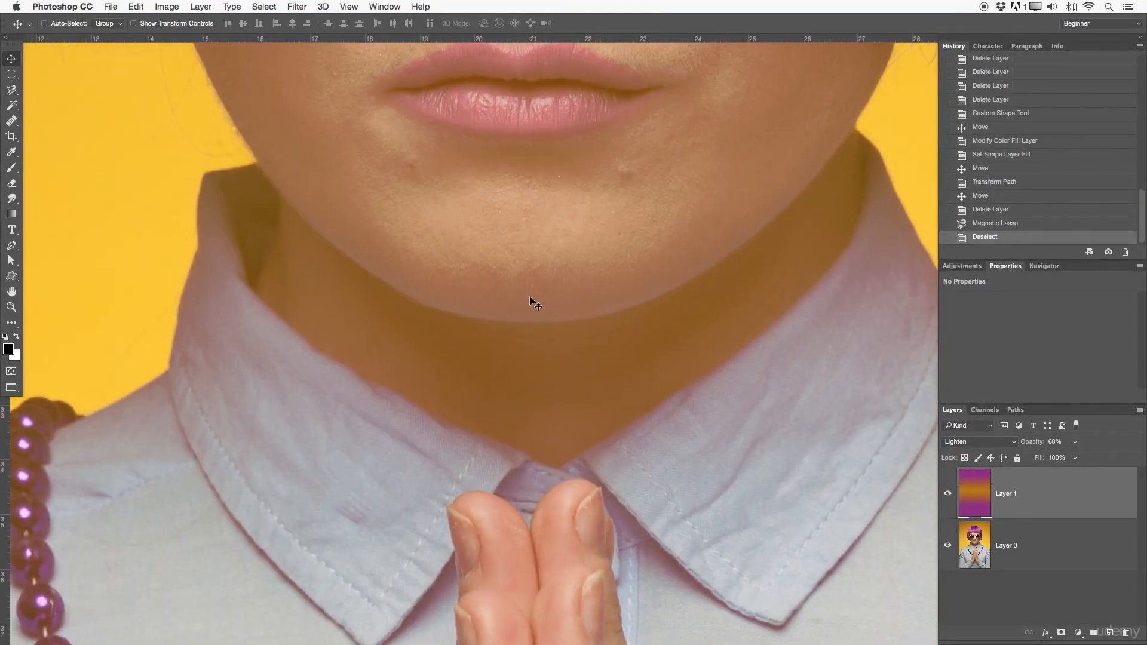
Examine the collar, face and purple hair up close by panning across the enlarged portrait.
{"action": "left_click_drag", "start_coordinate": [463, 257], "coordinate": [610, 410]}
{"action": "left_click_drag", "start_coordinate": [410, 123], "coordinate": [589, 276]}
{"action": "left_click_drag", "start_coordinate": [463, 146], "coordinate": [533, 437]}
{"action": "left_click_drag", "start_coordinate": [480, 128], "coordinate": [461, 418]}
{"action": "left_click_drag", "start_coordinate": [640, 66], "coordinate": [266, 198]}
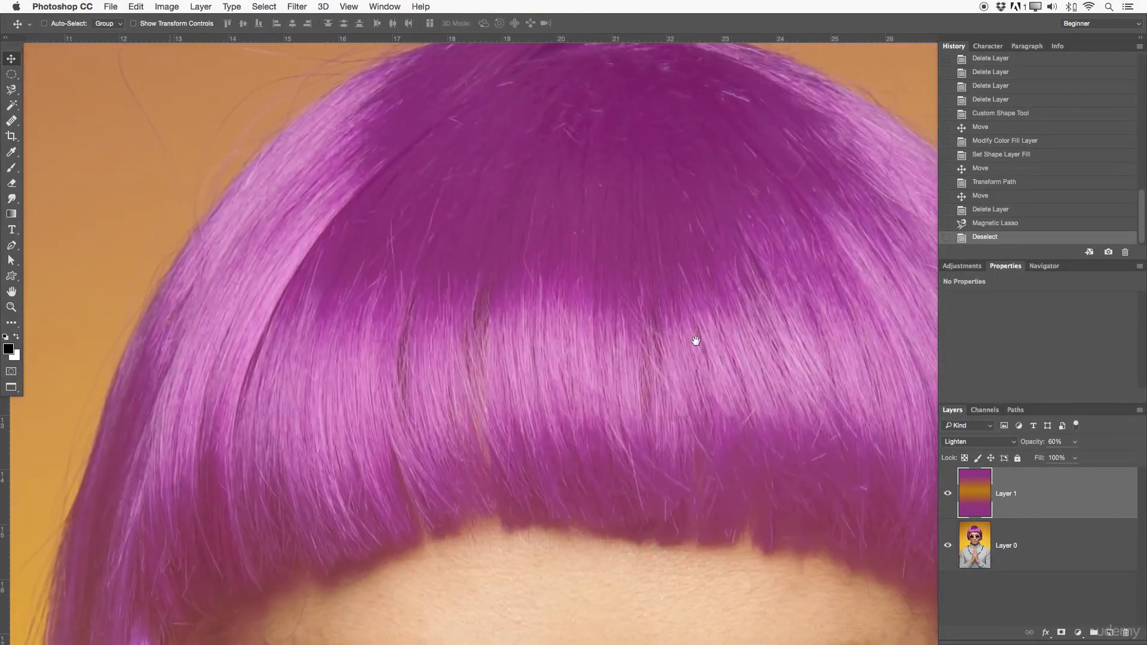
{"action": "left_click_drag", "start_coordinate": [726, 377], "coordinate": [584, 251]}
{"action": "left_click_drag", "start_coordinate": [694, 396], "coordinate": [633, 226]}
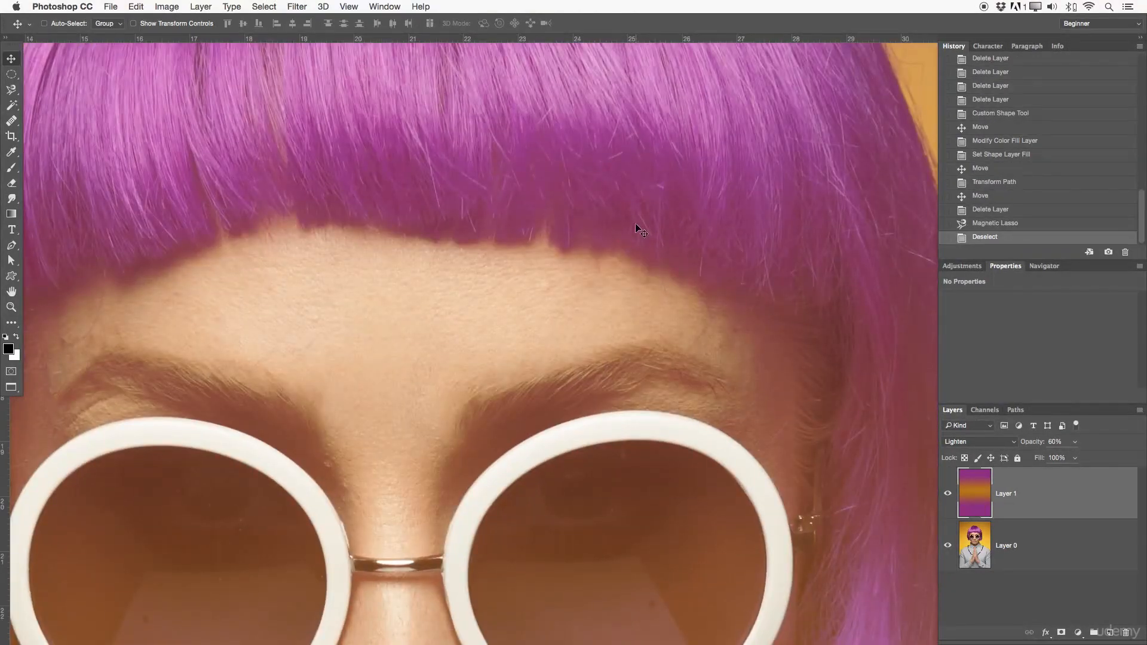
Examine the portrait at different magnifications with the Zoom tool, from the forehead's skin detail out to the upper body.
{"action": "key", "text": "z"}
{"action": "left_click_drag", "start_coordinate": [634, 277], "coordinate": [582, 277]}
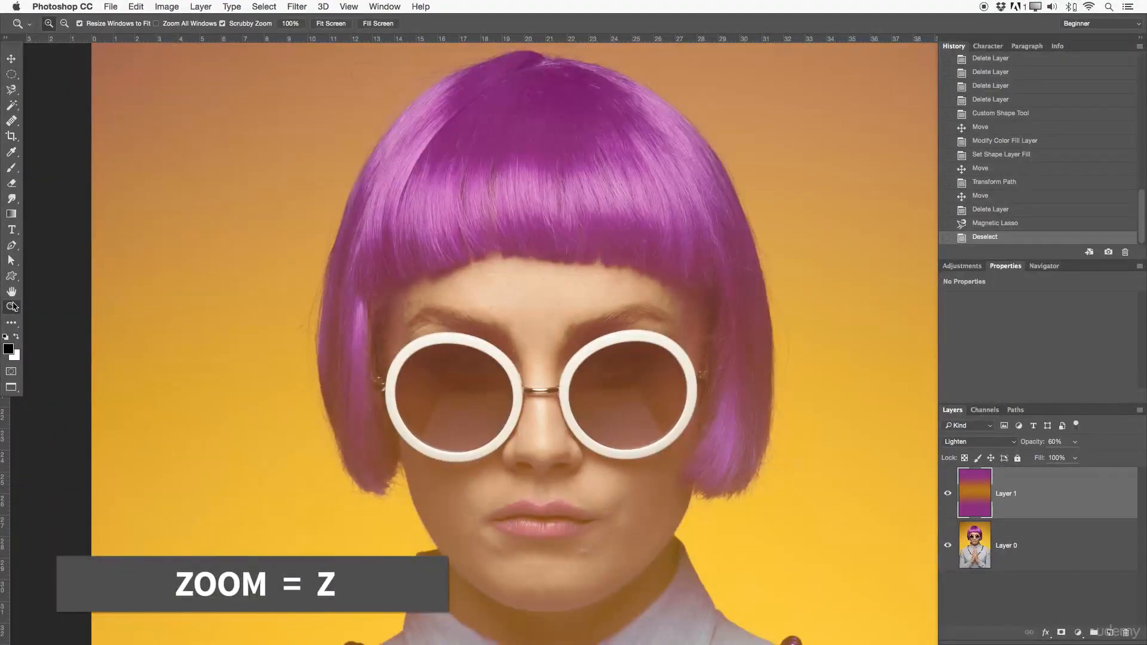
{"action": "left_click", "coordinate": [12, 304]}
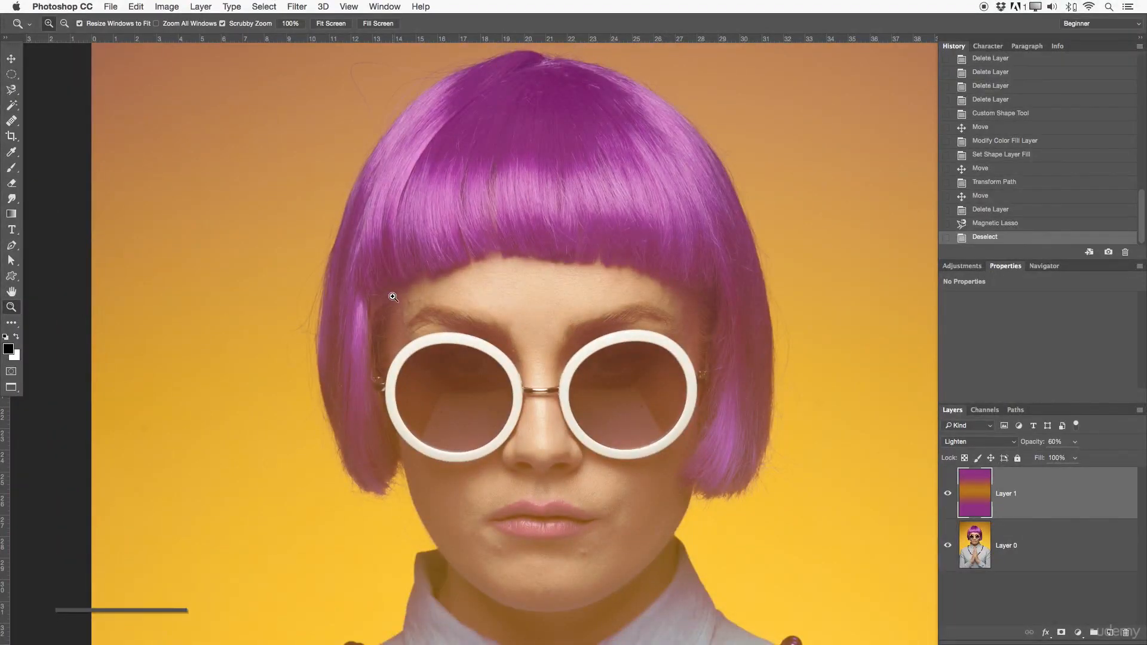
{"action": "left_click_drag", "start_coordinate": [493, 293], "coordinate": [464, 328]}
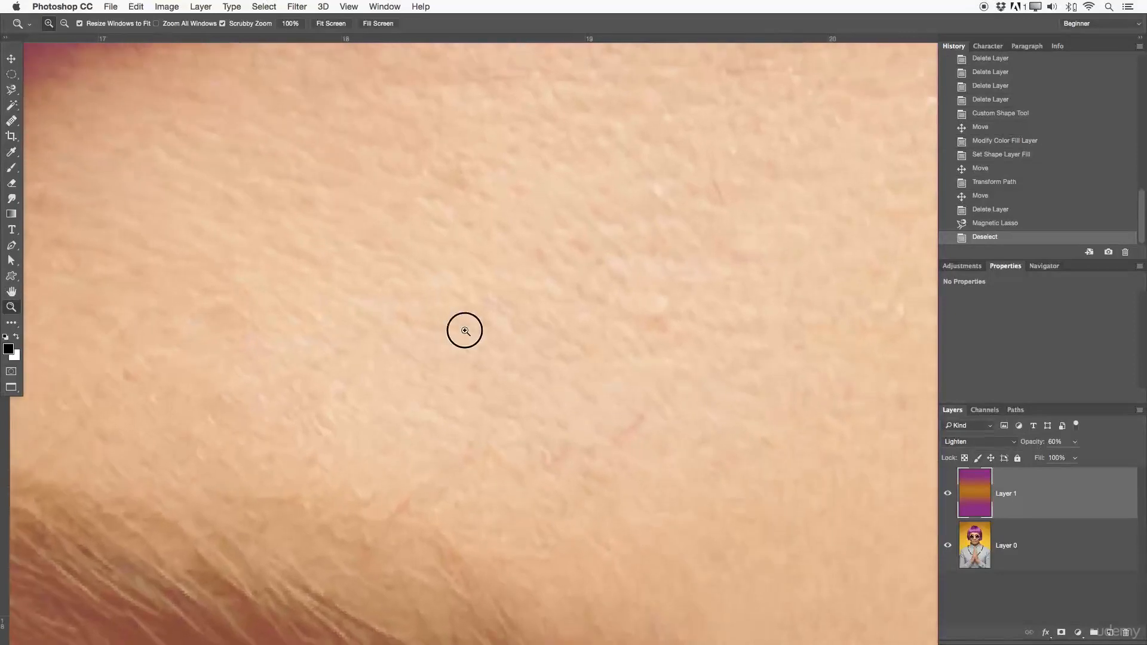
{"action": "left_click_drag", "start_coordinate": [666, 386], "coordinate": [539, 330]}
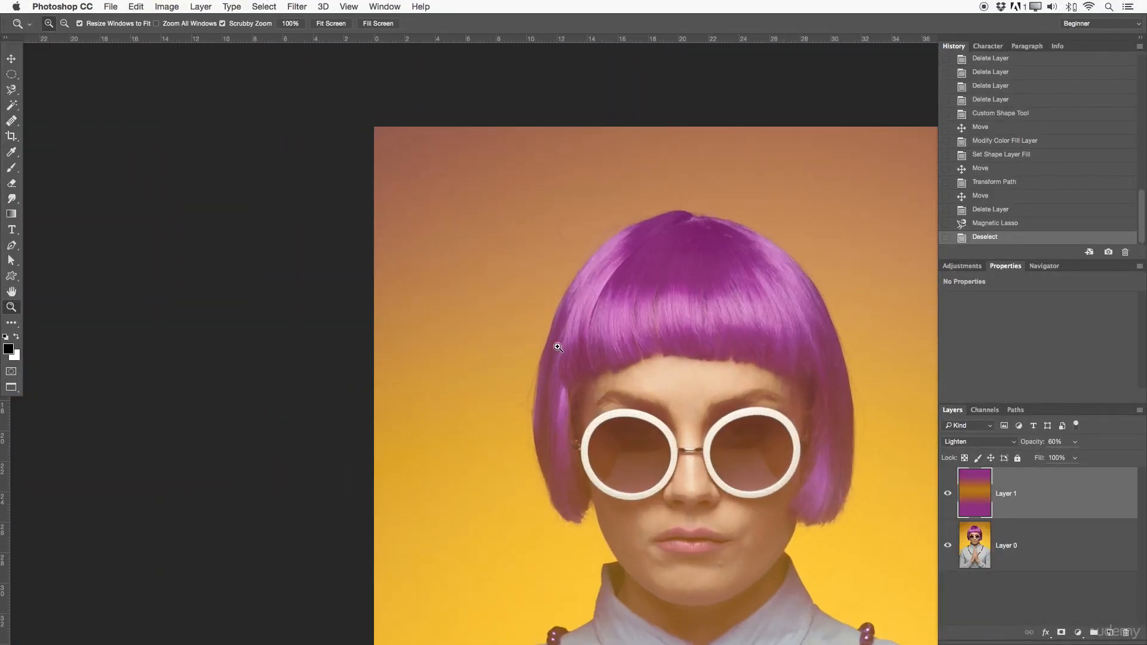
{"action": "left_click_drag", "start_coordinate": [618, 372], "coordinate": [393, 273]}
{"action": "left_click_drag", "start_coordinate": [432, 340], "coordinate": [465, 305]}
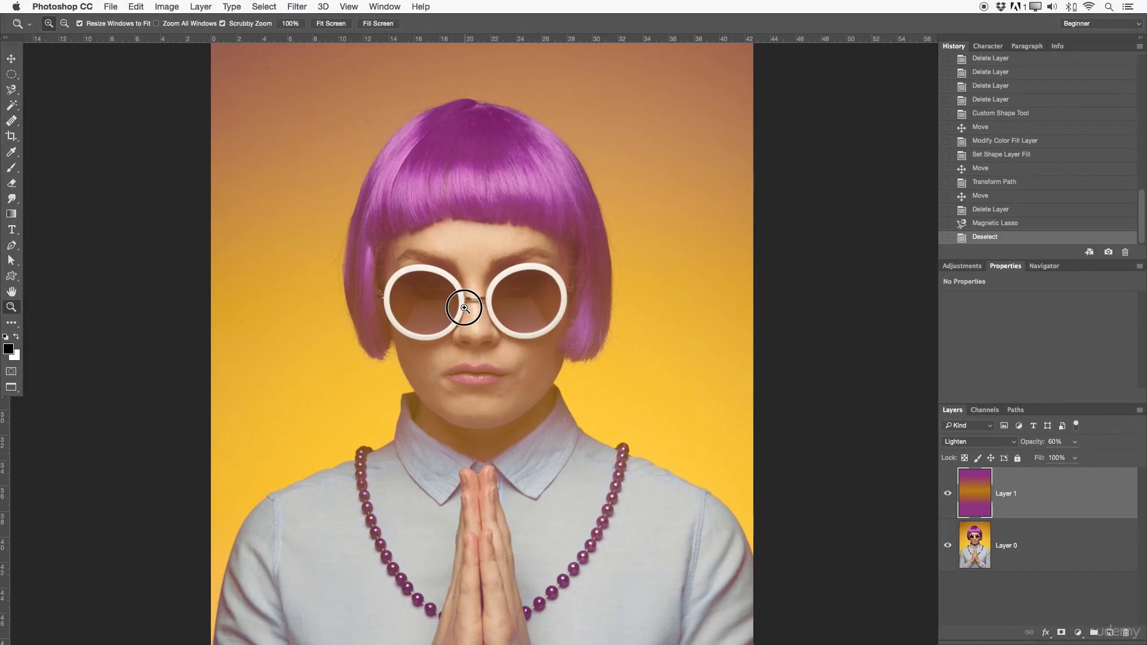
Check the navigator view and display the available adjustments in place of the layer properties.
{"action": "left_click", "coordinate": [1045, 269]}
{"action": "left_click", "coordinate": [964, 267]}
{"action": "scroll", "coordinate": [514, 291], "scroll_direction": "down", "scroll_amount": 1}
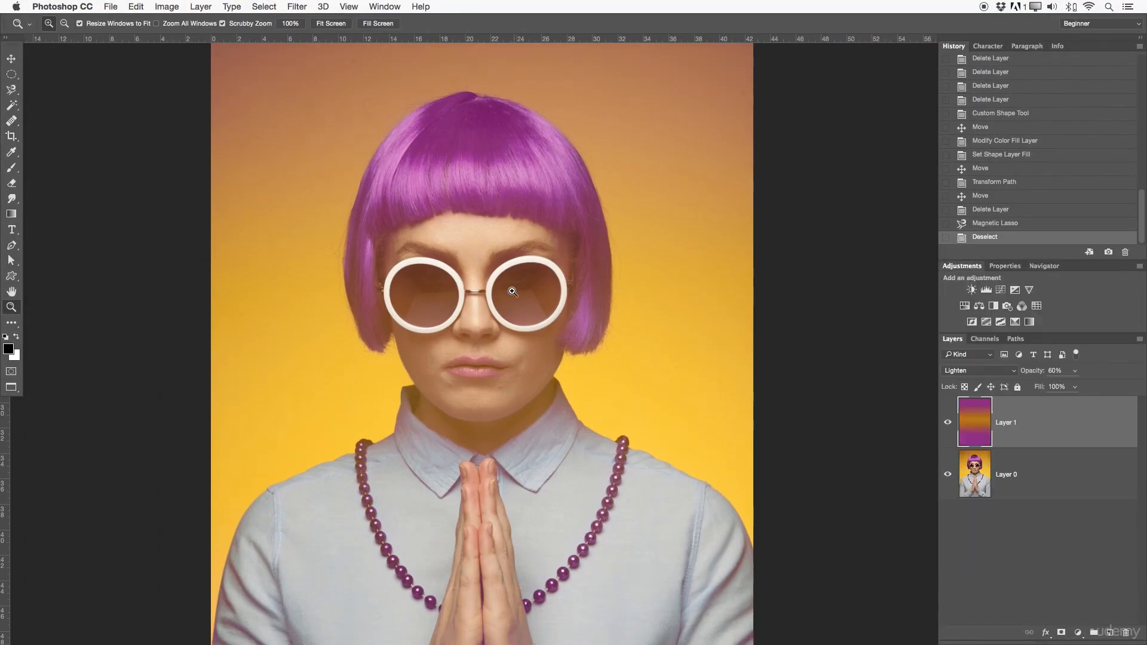
{"action": "left_click", "coordinate": [1044, 267]}
{"action": "left_click", "coordinate": [962, 266]}
{"action": "left_click_drag", "start_coordinate": [469, 268], "coordinate": [573, 345]}
{"action": "key", "text": "space"}
{"action": "left_click_drag", "start_coordinate": [651, 318], "coordinate": [660, 213]}
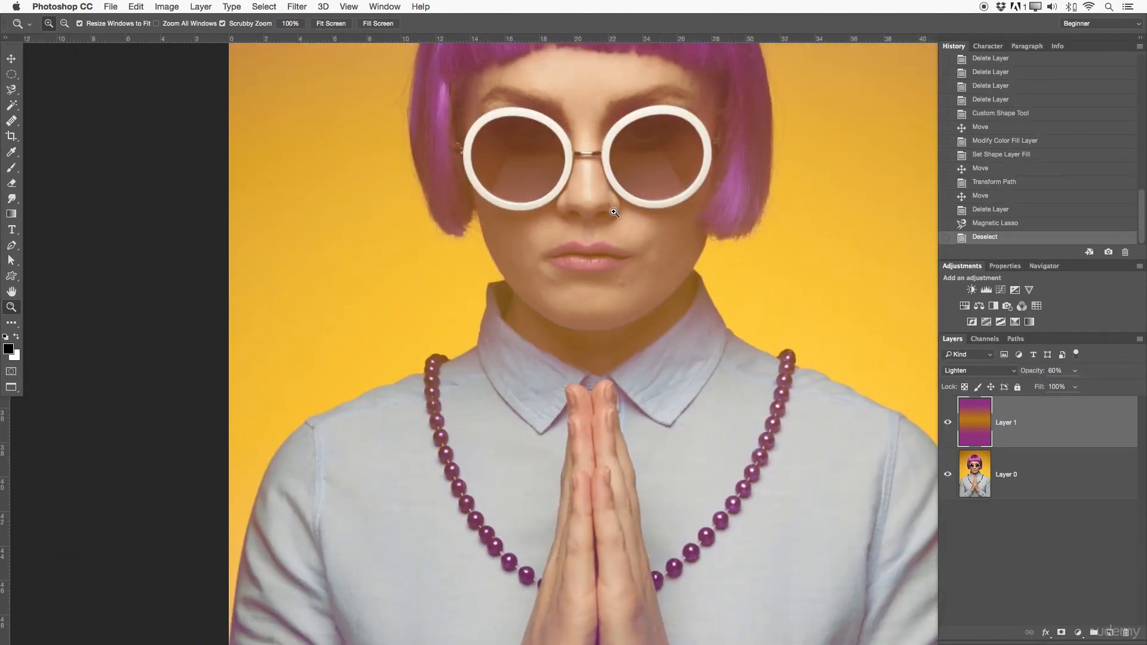
{"action": "left_click_drag", "start_coordinate": [617, 213], "coordinate": [531, 245]}
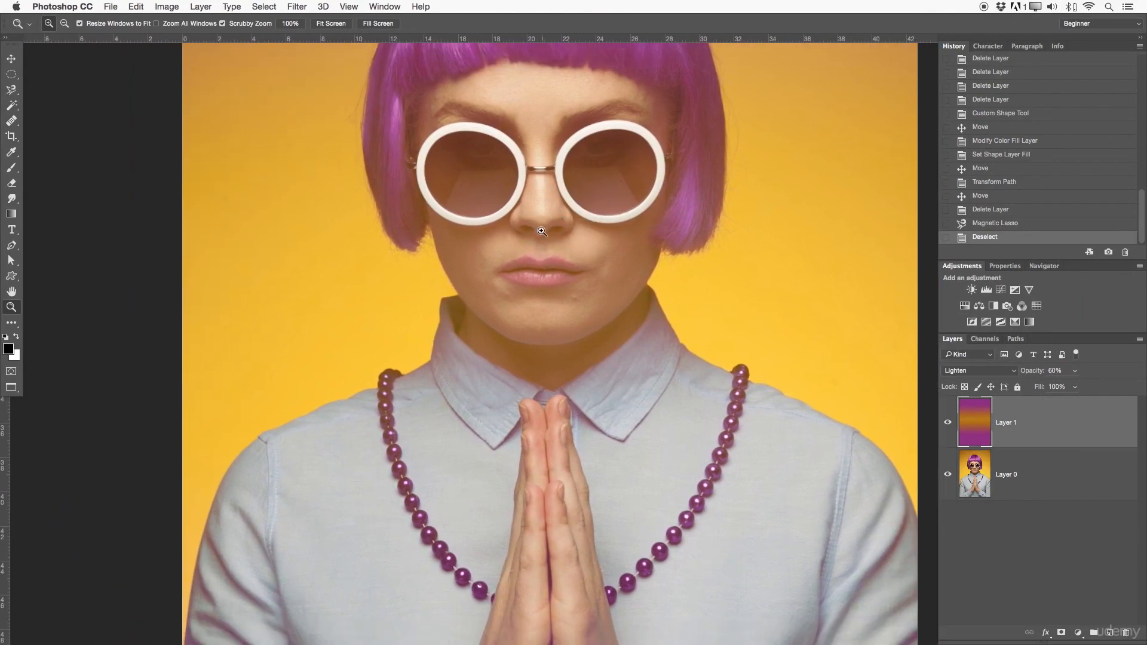
{"action": "left_click_drag", "start_coordinate": [568, 238], "coordinate": [558, 245]}
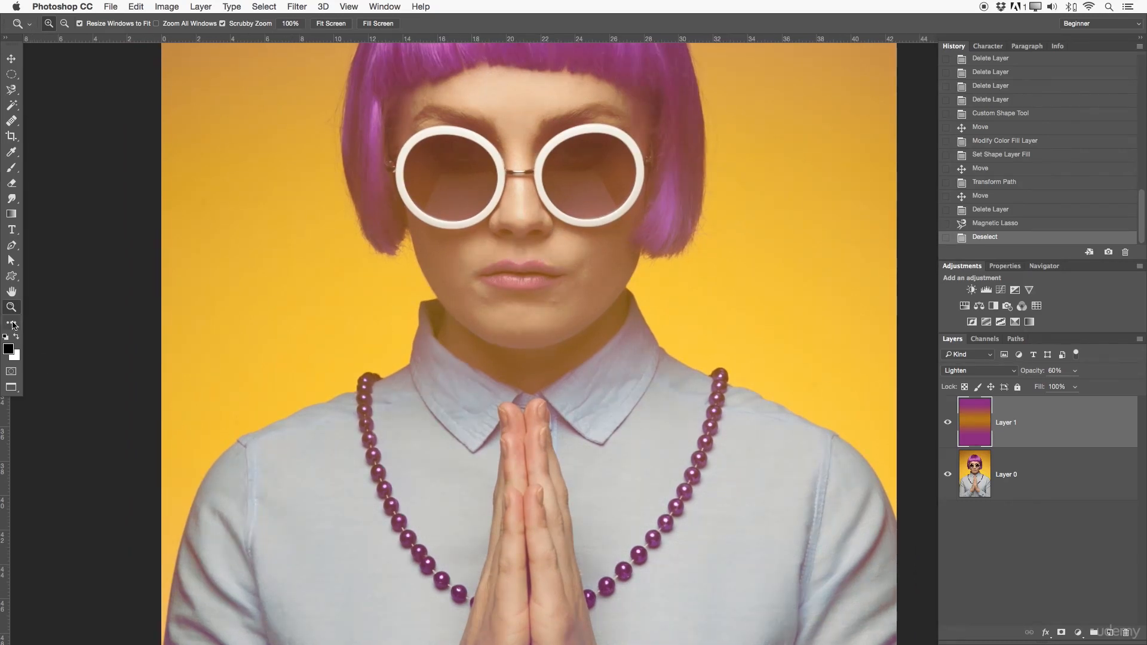
Open the toolbar customization, enlarge its window to review the toolbar and extra tools, and accept the arrangement.
{"action": "left_click", "coordinate": [12, 324]}
{"action": "left_click", "coordinate": [12, 324]}
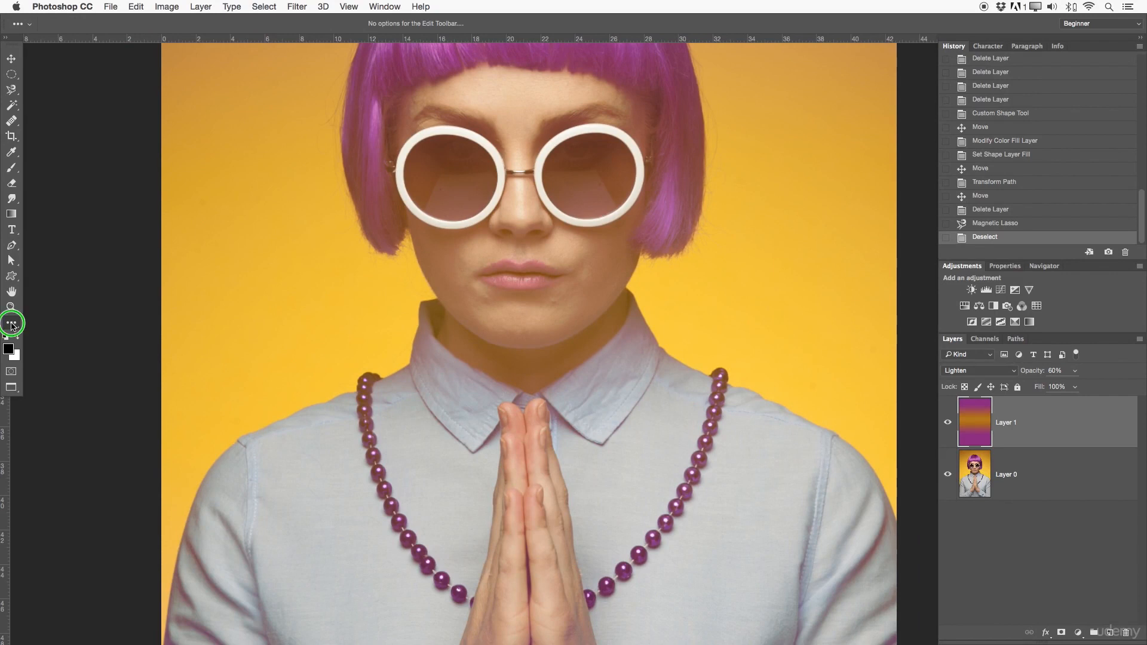
{"action": "left_click", "coordinate": [67, 297]}
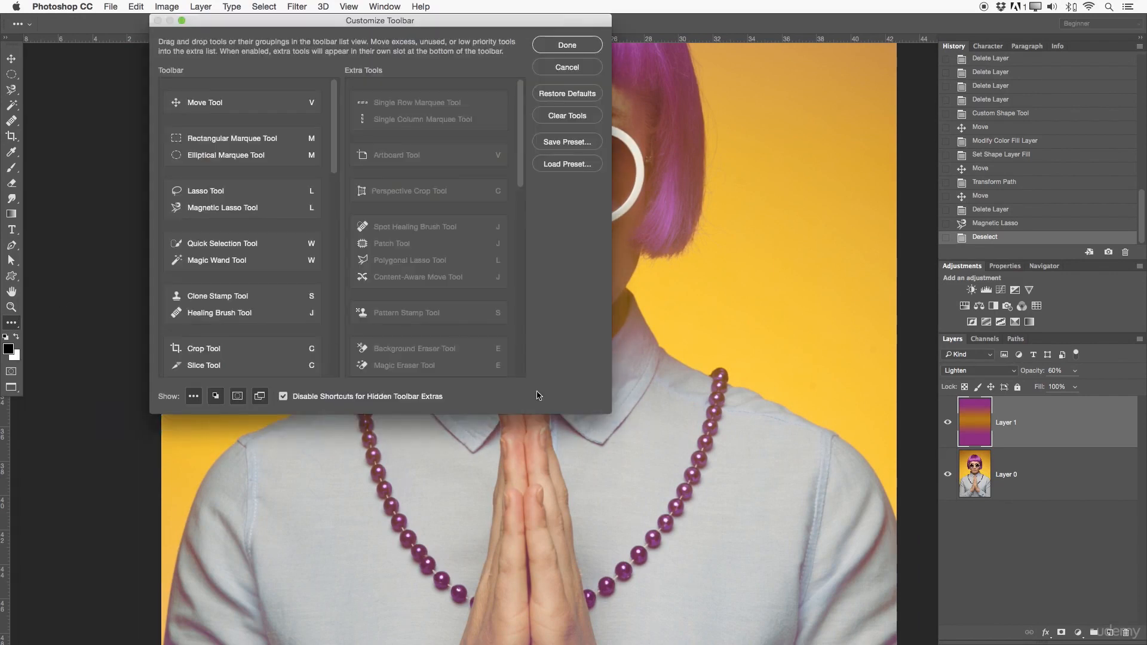
{"action": "left_click_drag", "start_coordinate": [601, 415], "coordinate": [742, 591]}
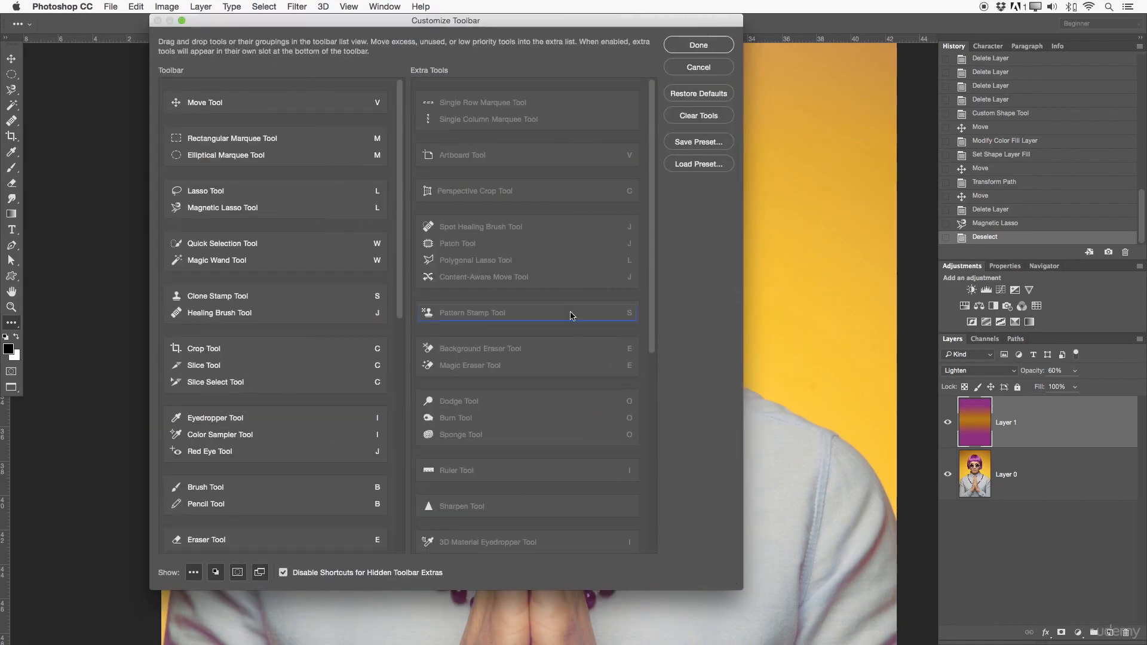
{"action": "left_click_drag", "start_coordinate": [656, 243], "coordinate": [637, 139]}
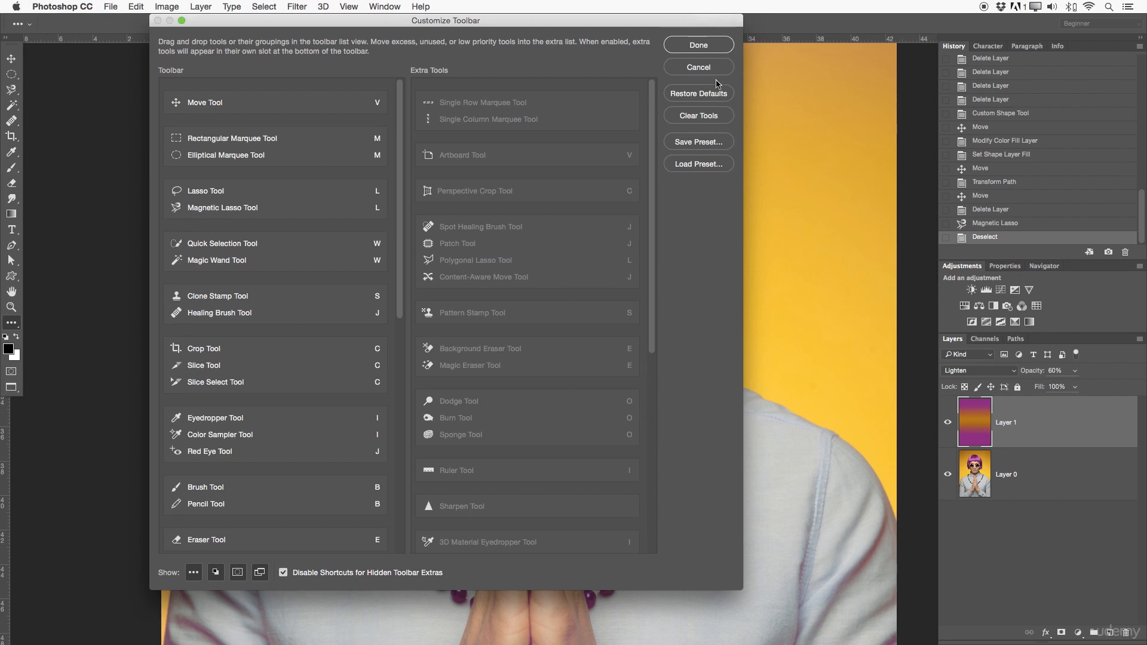
{"action": "left_click", "coordinate": [698, 46]}
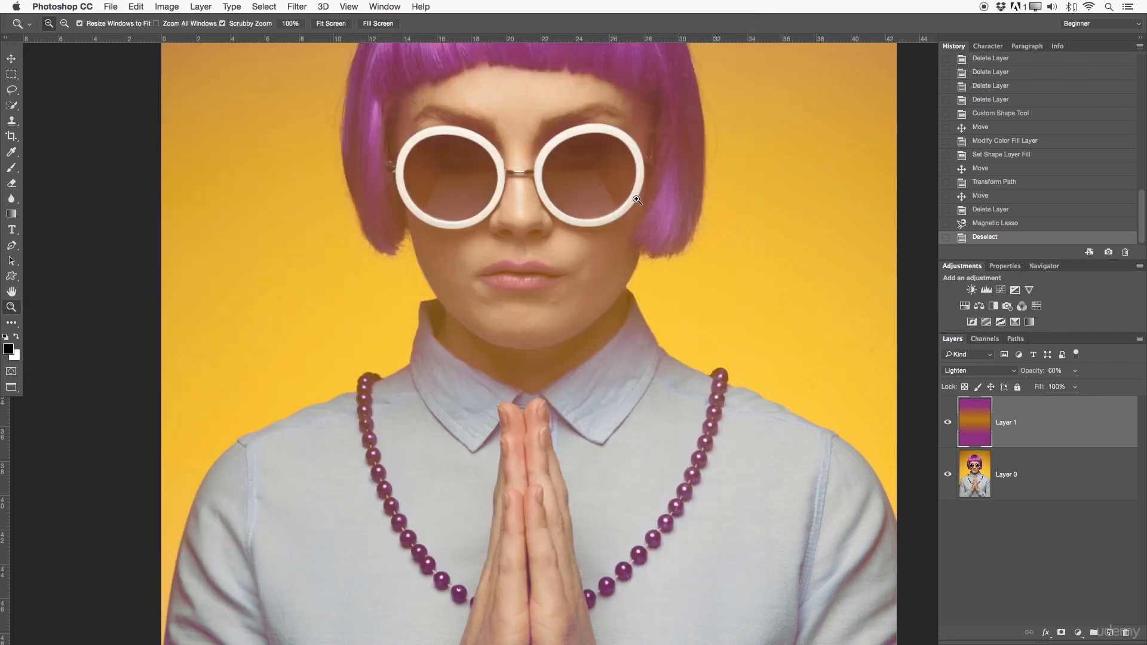
Set the foreground colour to the red #bb0000 and return to the Zoom tool.
{"action": "left_click", "coordinate": [9, 349]}
{"action": "left_click_drag", "start_coordinate": [777, 167], "coordinate": [539, 193]}
{"action": "left_click_drag", "start_coordinate": [518, 244], "coordinate": [674, 254]}
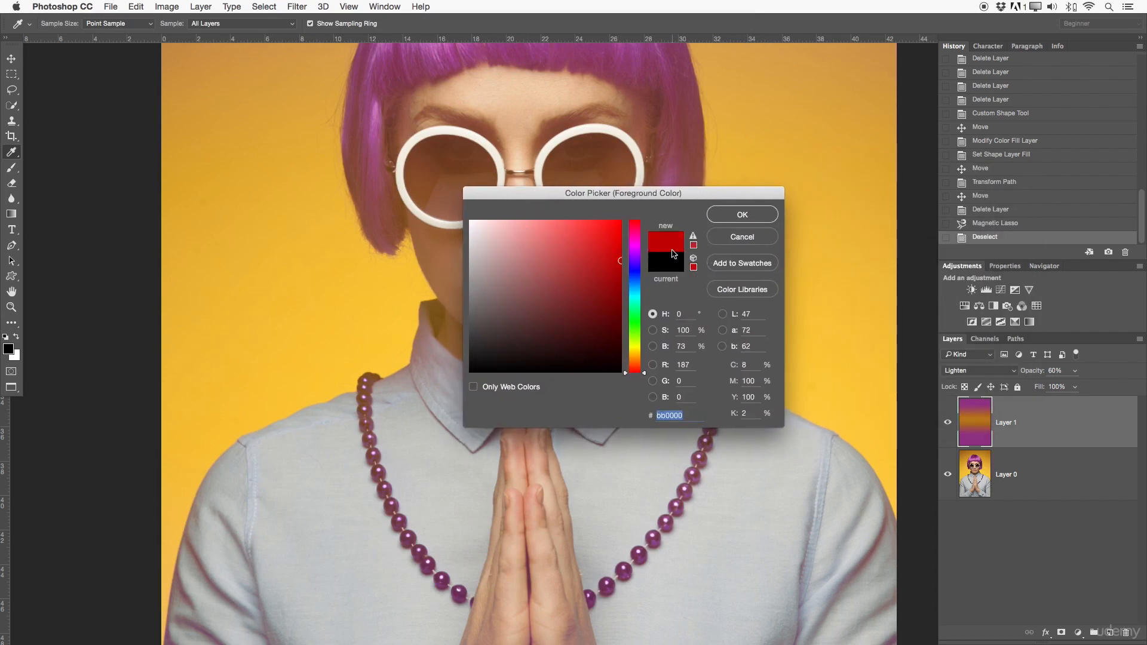
{"action": "left_click", "coordinate": [738, 213]}
{"action": "key", "text": "z"}
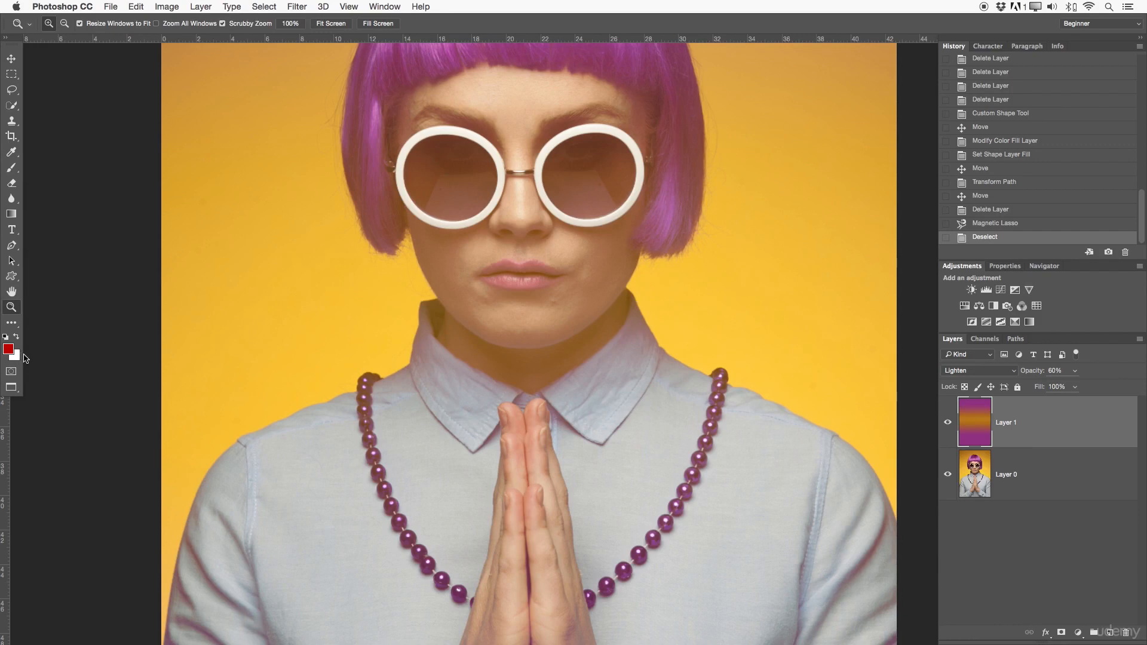
Reset the foreground and background colours to default black and white, and swap them back and forth once.
{"action": "key", "text": "d"}
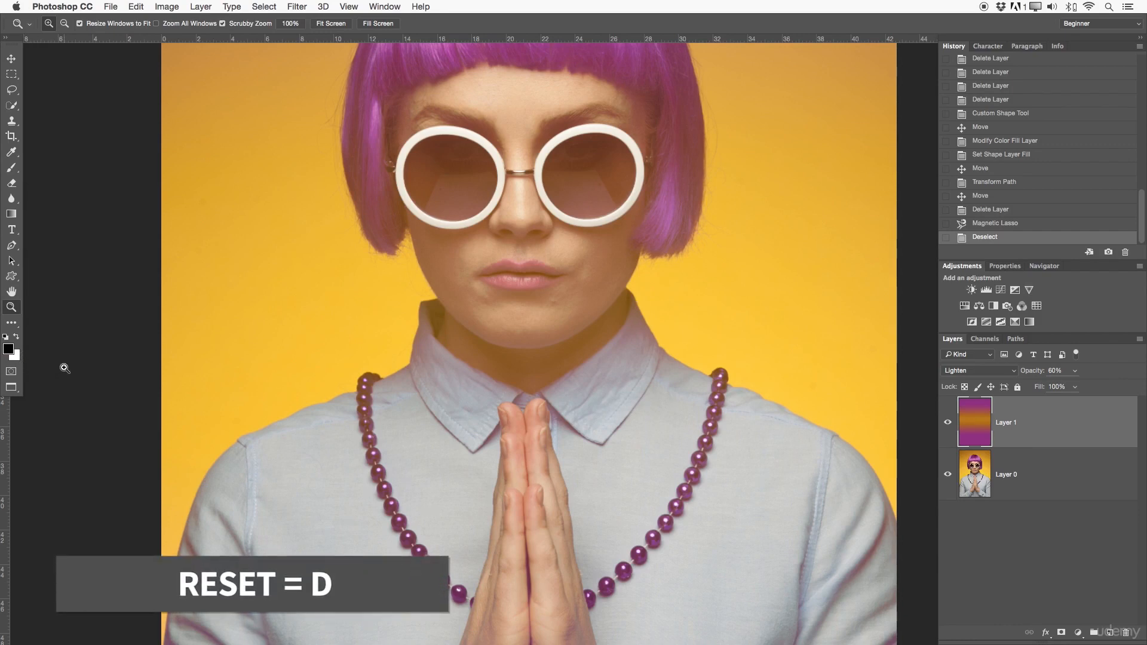
{"action": "key", "text": "x"}
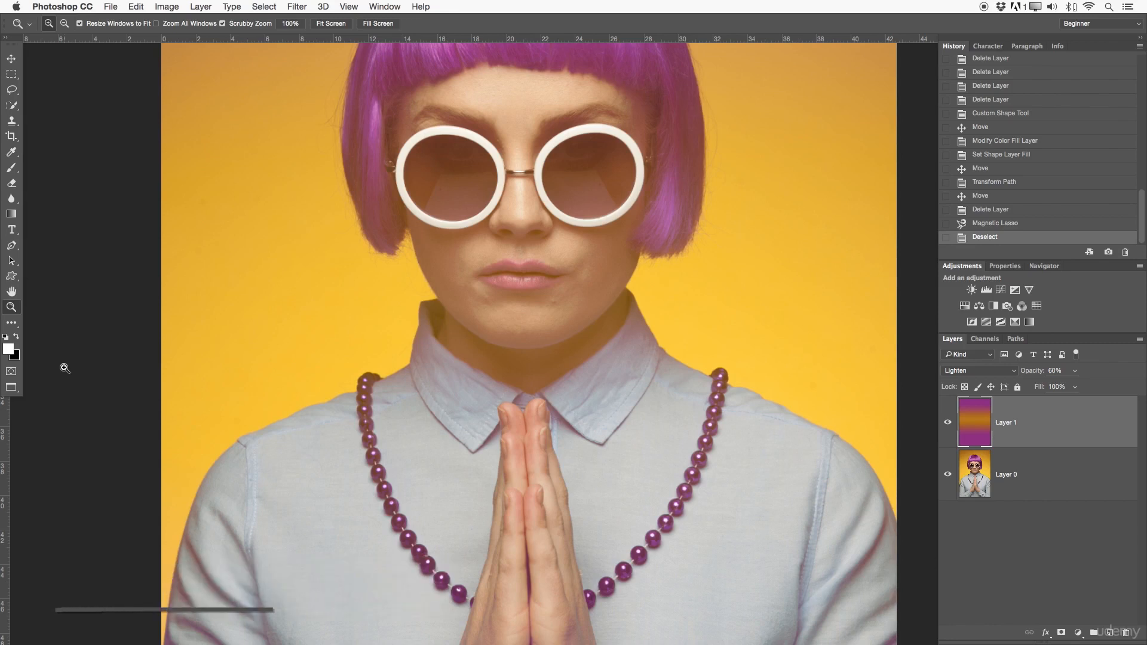
{"action": "key", "text": "x"}
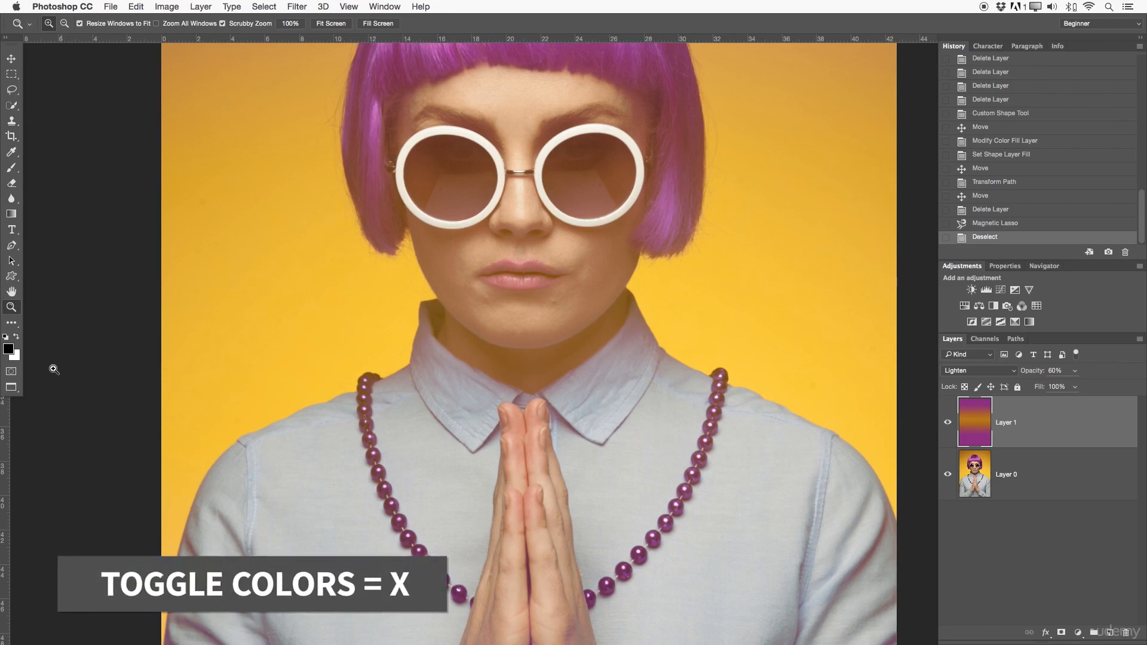
Enter Quick Mask mode, enlarge the brush to 1100 px, and paint lightly over the face at 20% opacity.
{"action": "left_click", "coordinate": [10, 371]}
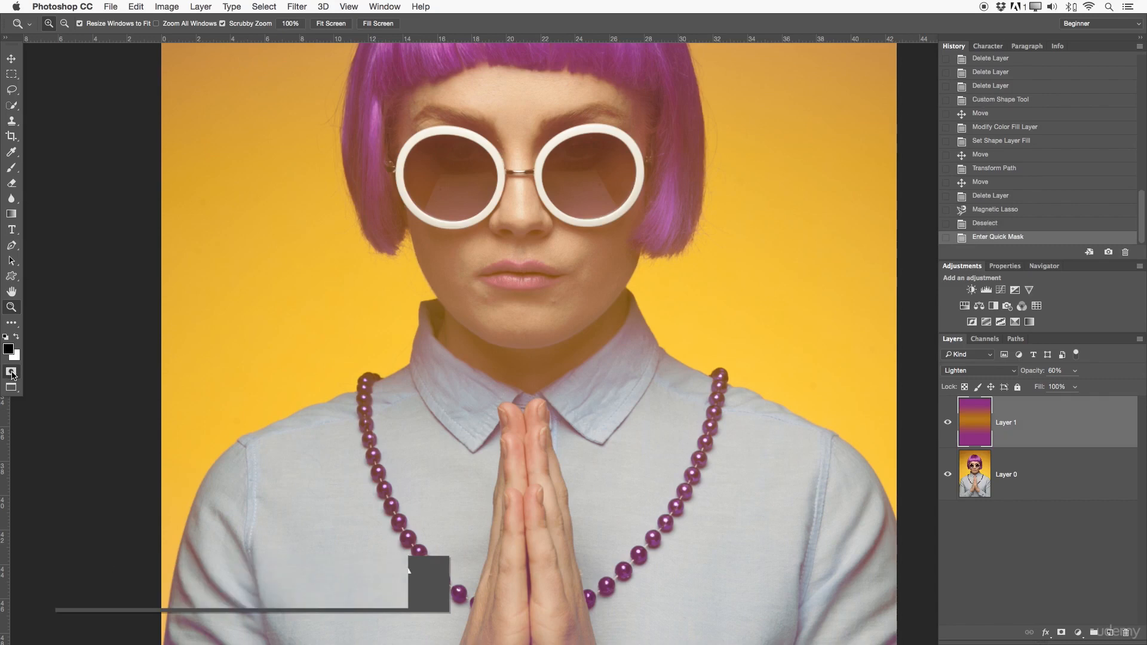
{"action": "mouse_move", "coordinate": [277, 353]}
{"action": "left_mouse_down"}
{"action": "mouse_move", "coordinate": [471, 300]}
{"action": "mouse_move", "coordinate": [269, 361]}
{"action": "mouse_move", "coordinate": [281, 349]}
{"action": "left_mouse_up"}
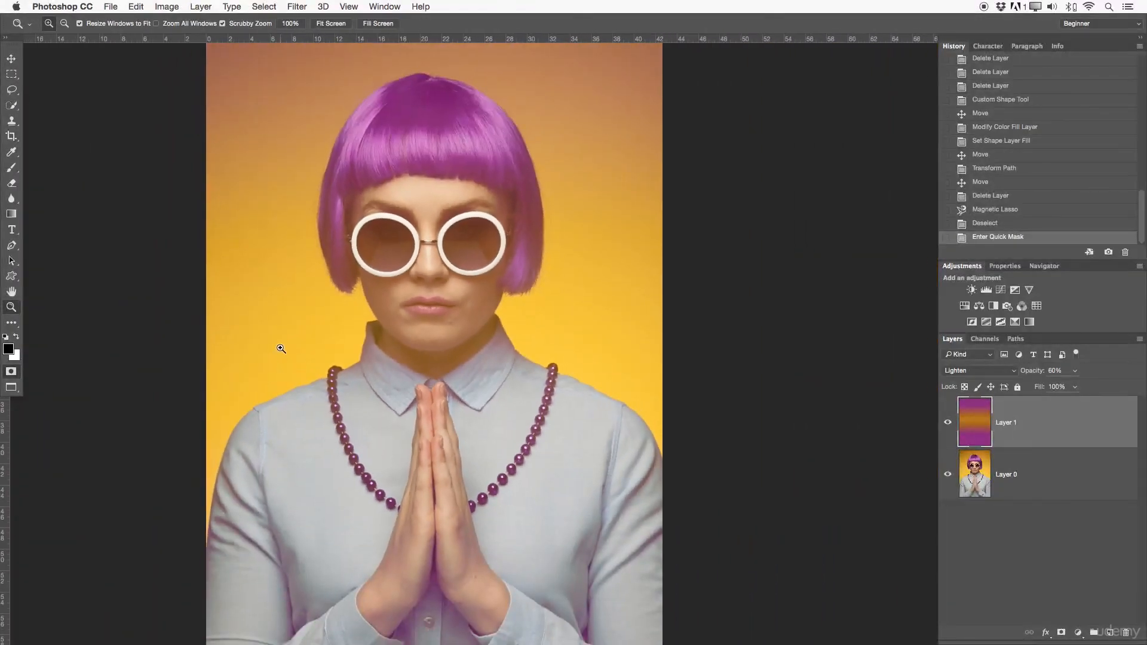
{"action": "key", "text": "b"}
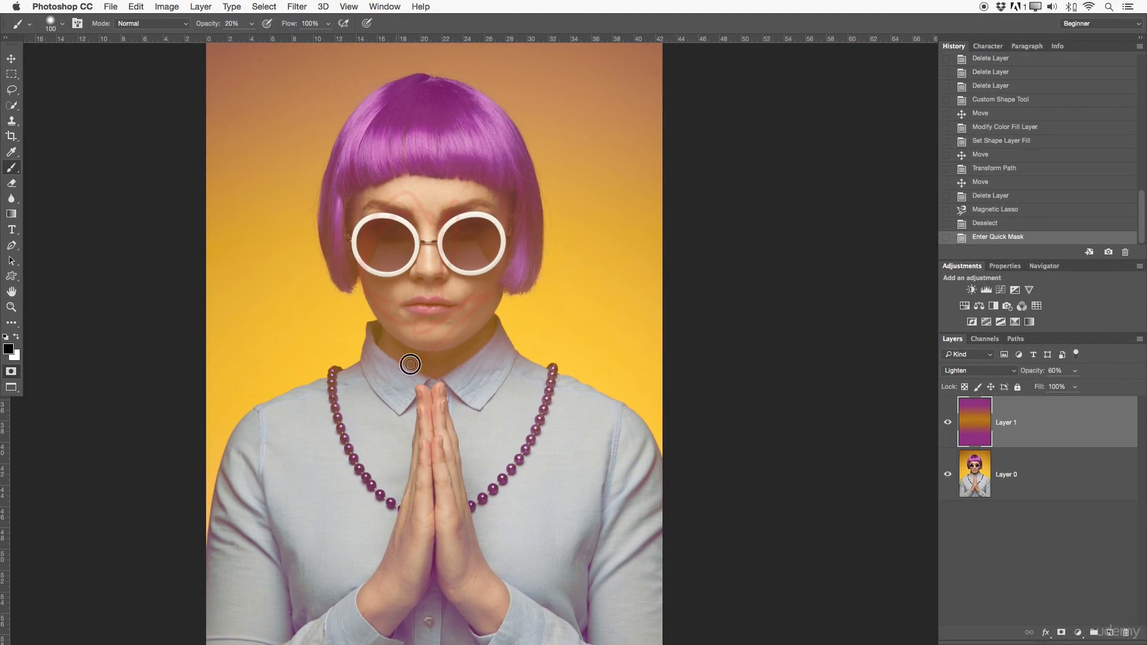
{"action": "left_click", "coordinate": [411, 364]}
{"action": "key", "text": "]"}
{"action": "key", "text": "]"}
{"action": "key", "text": "]"}
{"action": "key", "text": "]"}
{"action": "key", "text": "]"}
{"action": "key", "text": "]"}
{"action": "key", "text": "]"}
{"action": "key", "text": "]"}
{"action": "mouse_move", "coordinate": [415, 342]}
{"action": "left_mouse_down"}
{"action": "mouse_move", "coordinate": [425, 242]}
{"action": "mouse_move", "coordinate": [425, 259]}
{"action": "mouse_move", "coordinate": [446, 273]}
{"action": "mouse_move", "coordinate": [393, 279]}
{"action": "mouse_move", "coordinate": [426, 213]}
{"action": "left_mouse_up"}
Set the brush opacity to 100% and paint the mask over the whole head down to the fingertips.
{"action": "left_click_drag", "start_coordinate": [228, 24], "coordinate": [293, 25]}
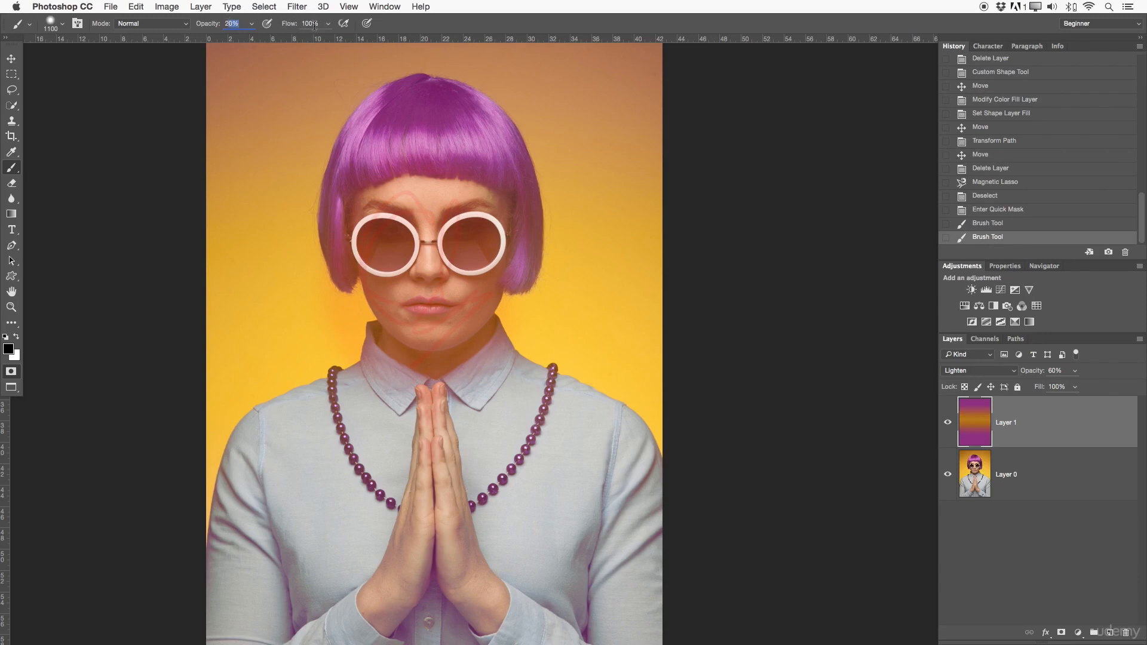
{"action": "type", "text": "100"}
{"action": "mouse_move", "coordinate": [422, 359]}
{"action": "left_mouse_down"}
{"action": "mouse_move", "coordinate": [412, 223]}
{"action": "mouse_move", "coordinate": [530, 335]}
{"action": "mouse_move", "coordinate": [302, 277]}
{"action": "mouse_move", "coordinate": [564, 257]}
{"action": "mouse_move", "coordinate": [512, 191]}
{"action": "mouse_move", "coordinate": [541, 257]}
{"action": "left_mouse_up"}
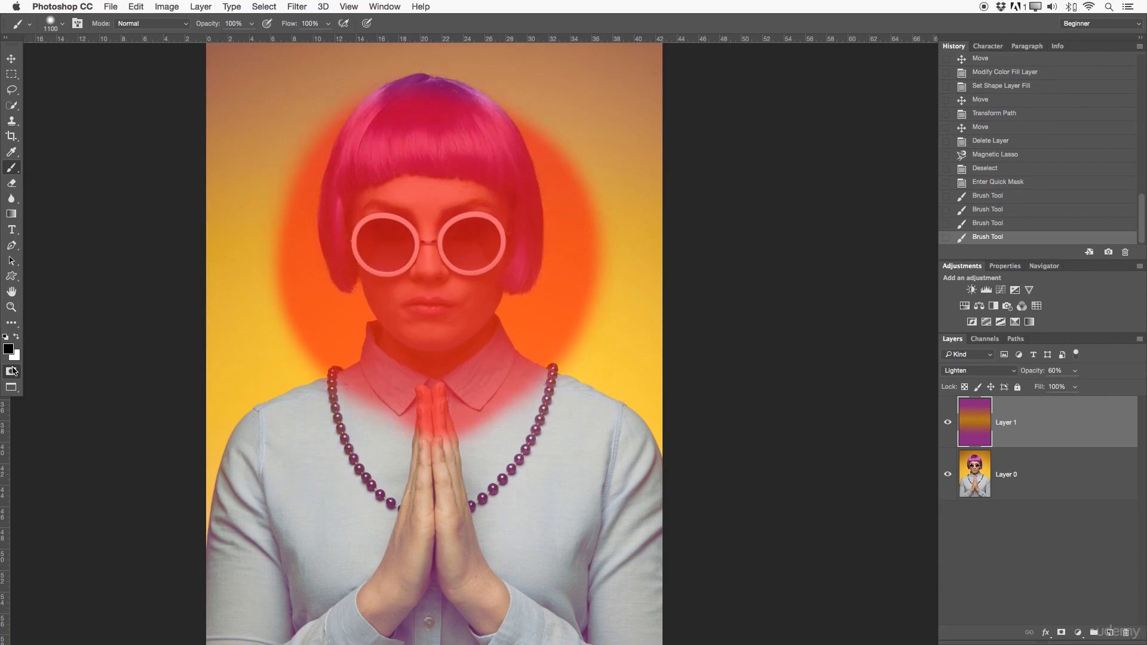
Toggle Quick Mask off and on to compare the selection with the mask, and exit it and deselect.
{"action": "left_click", "coordinate": [11, 371]}
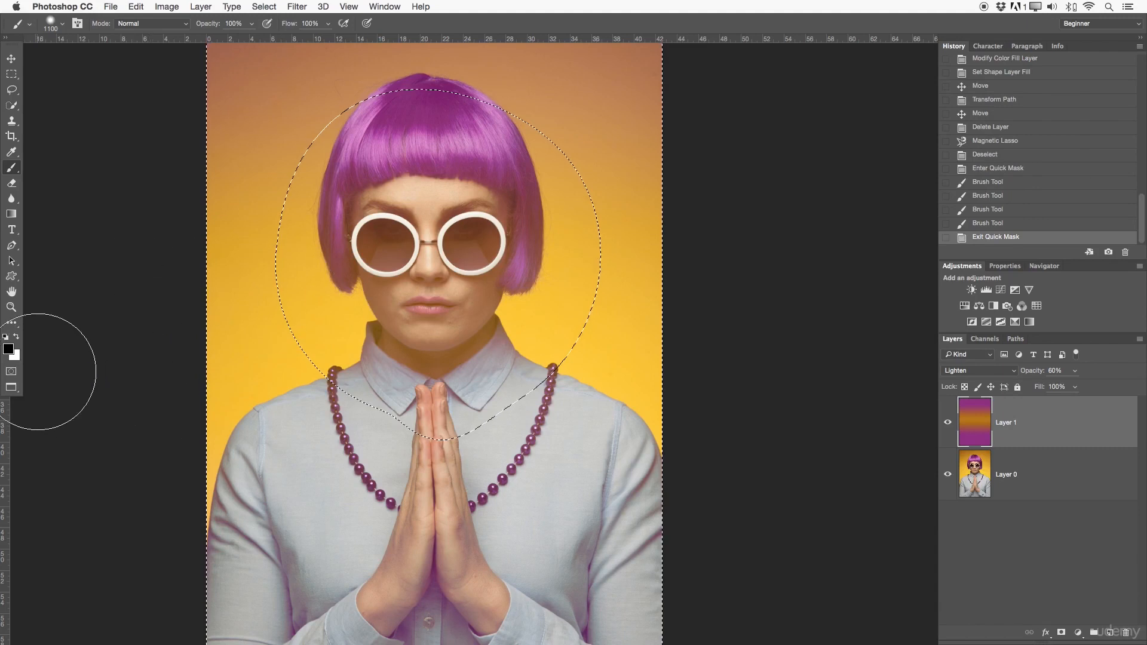
{"action": "left_click", "coordinate": [10, 372]}
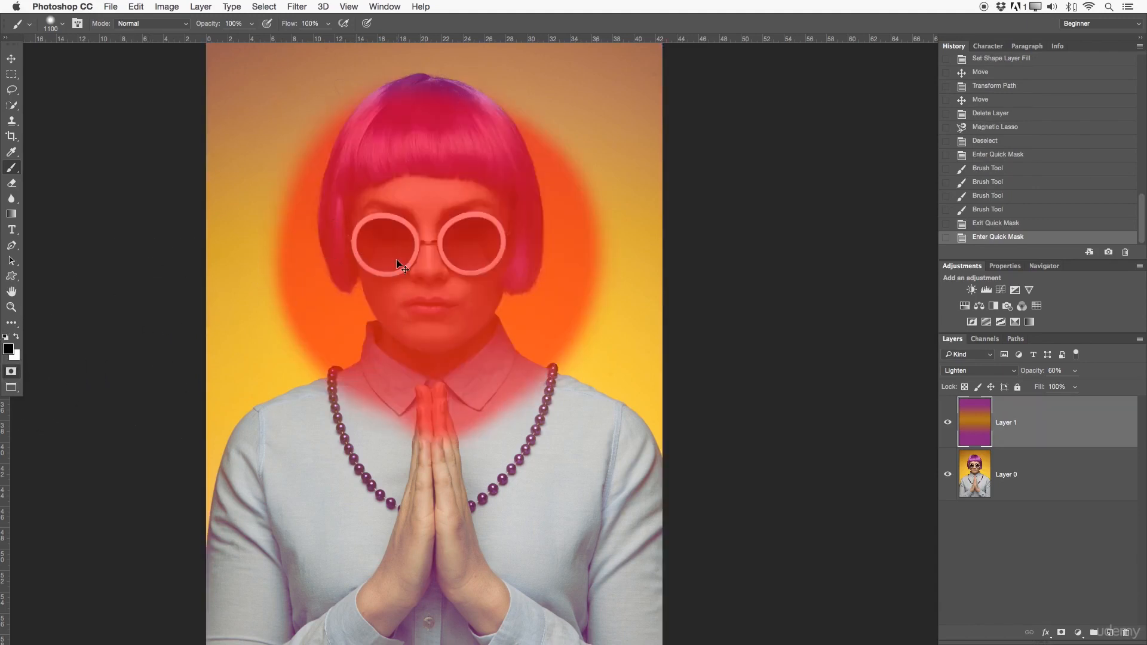
{"action": "key", "text": "z"}
{"action": "mouse_move", "coordinate": [405, 271]}
{"action": "left_mouse_down"}
{"action": "mouse_move", "coordinate": [440, 287]}
{"action": "mouse_move", "coordinate": [401, 277]}
{"action": "left_mouse_up"}
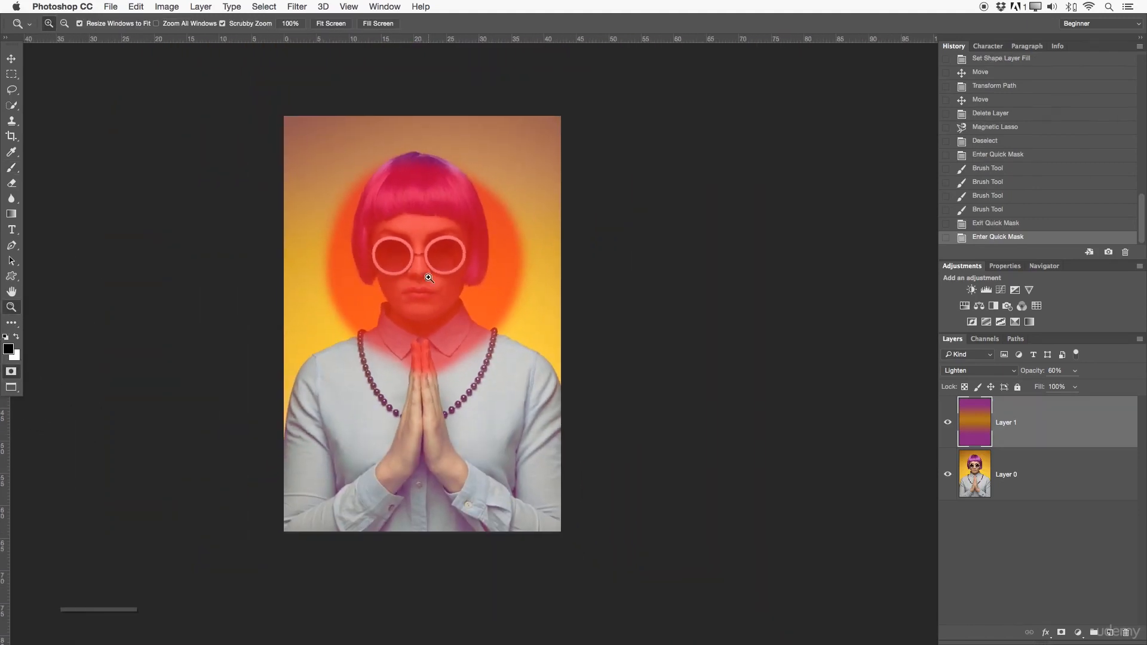
{"action": "key", "text": "q"}
{"action": "key", "text": "super+d"}
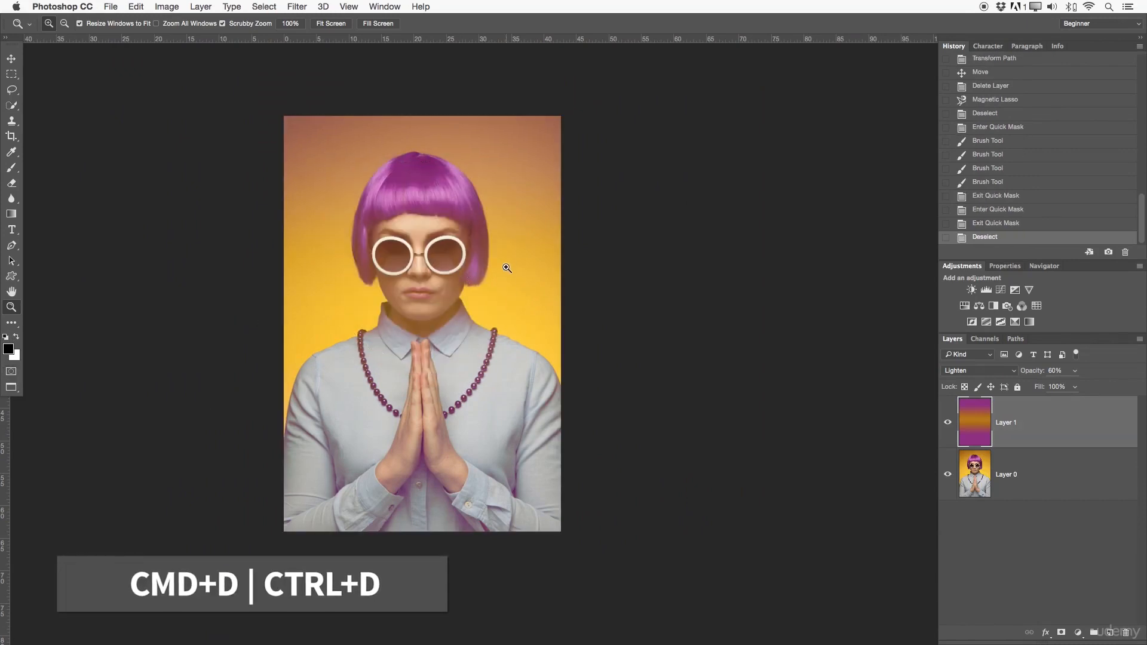
Re-enter Quick Mask mode and resize the brush to 312 px over the sunglasses' lens beside the right-hand hair.
{"action": "left_click", "coordinate": [11, 372]}
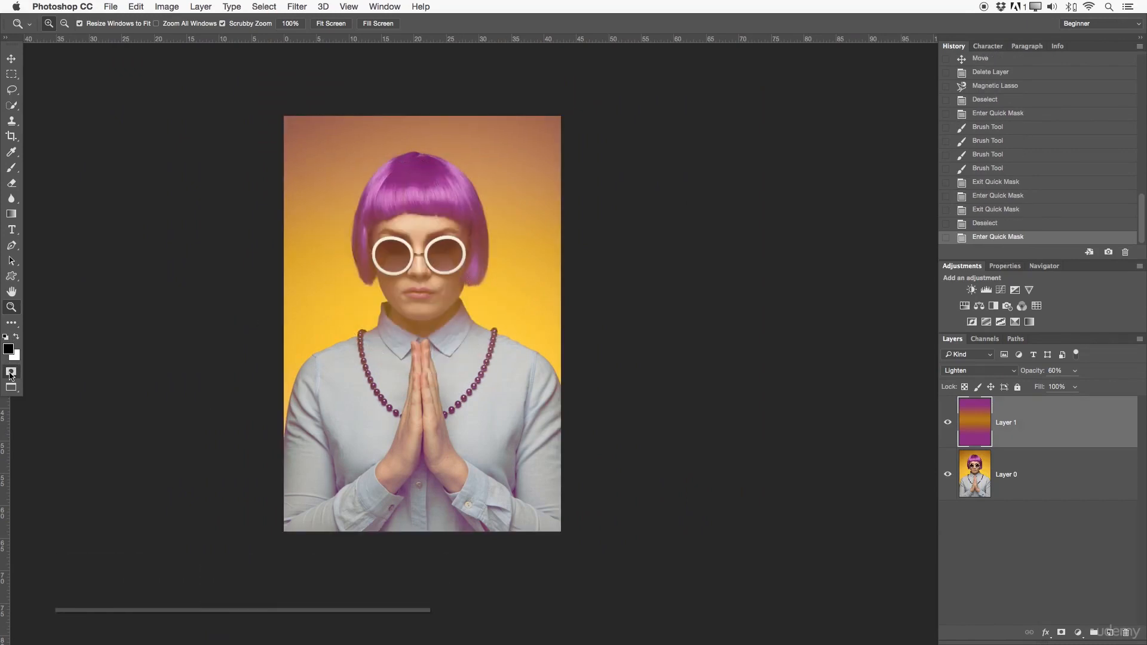
{"action": "left_click", "coordinate": [11, 172]}
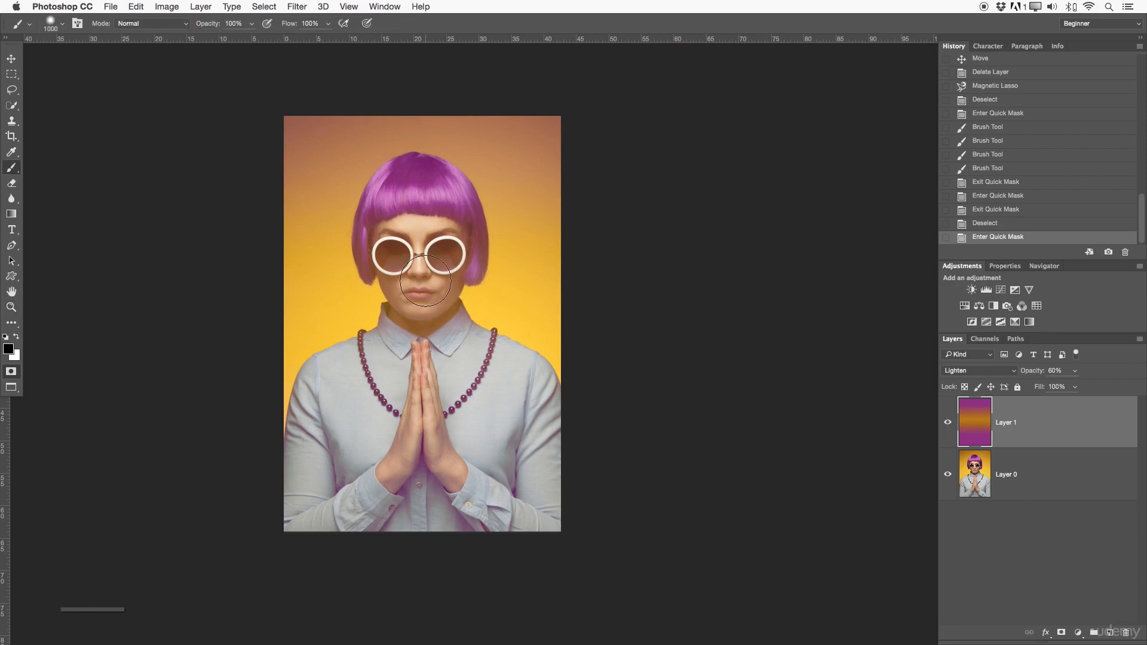
{"action": "mouse_move", "coordinate": [418, 304]}
{"action": "left_mouse_down"}
{"action": "mouse_move", "coordinate": [476, 307]}
{"action": "mouse_move", "coordinate": [466, 159]}
{"action": "mouse_move", "coordinate": [465, 423]}
{"action": "left_mouse_up"}
{"action": "left_click_drag", "start_coordinate": [430, 276], "coordinate": [661, 322]}
{"action": "left_click", "coordinate": [656, 334]}
{"action": "key", "text": "b"}
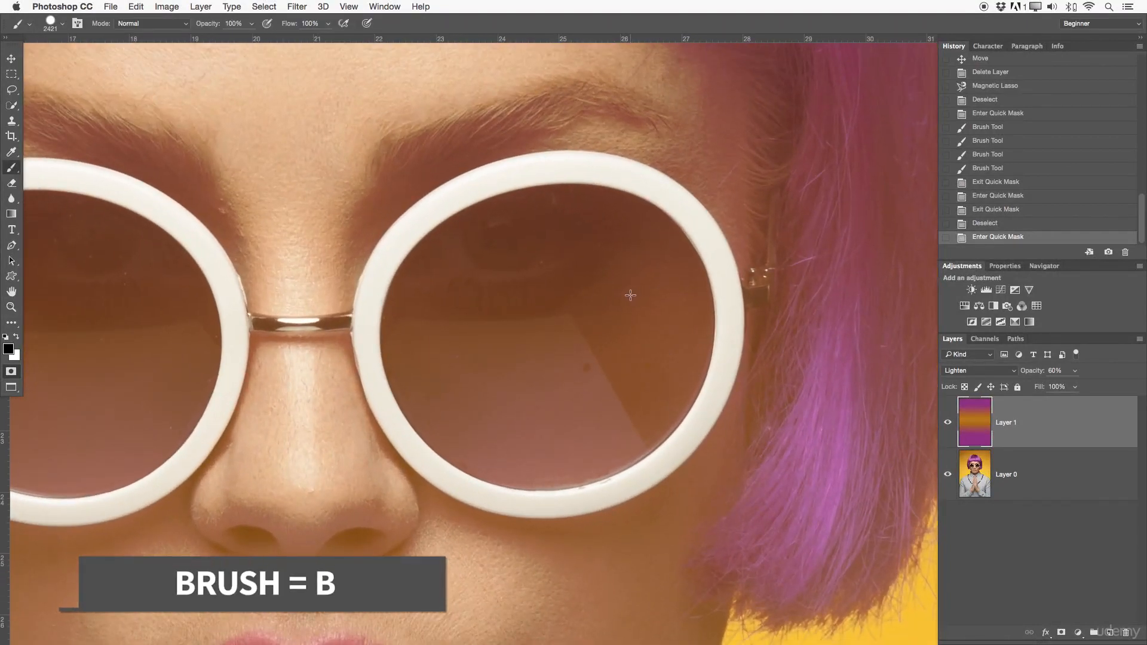
{"action": "mouse_move", "coordinate": [625, 291]}
{"action": "left_mouse_down"}
{"action": "mouse_move", "coordinate": [449, 279]}
{"action": "mouse_move", "coordinate": [236, 323]}
{"action": "left_mouse_up"}
{"action": "left_click_drag", "start_coordinate": [624, 370], "coordinate": [367, 379]}
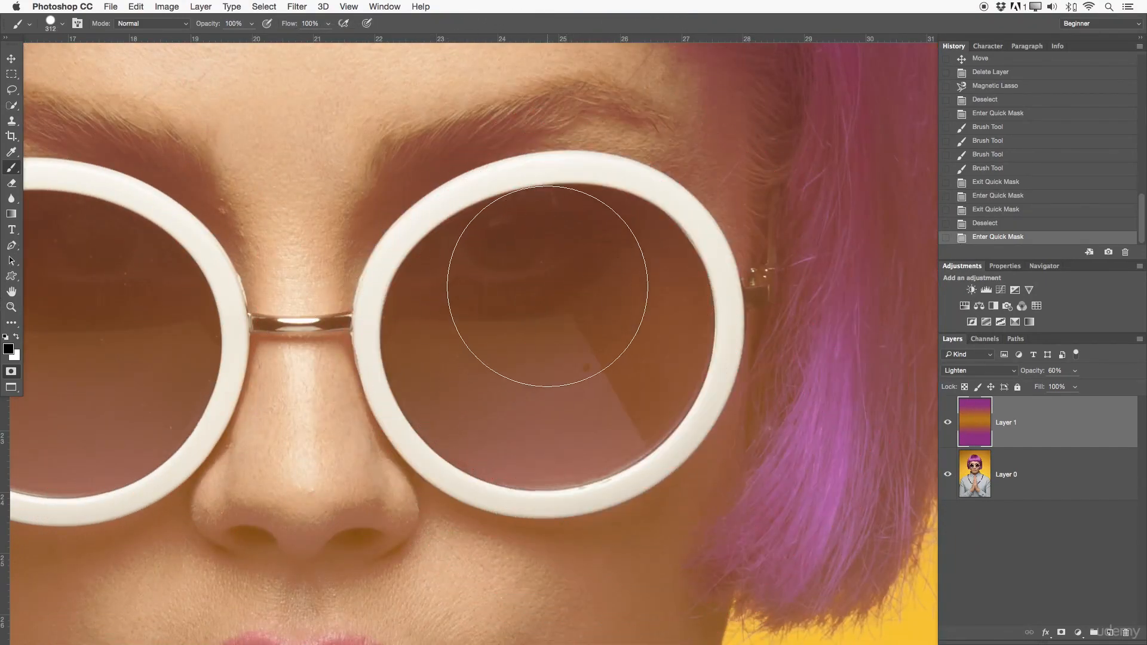
Reduce the brush to 125 px and paint the mask over the entire lens up to its white frame.
{"action": "key", "text": "bracketleft"}
{"action": "key", "text": "bracketleft"}
{"action": "key", "text": "bracketleft"}
{"action": "key", "text": "bracketleft"}
{"action": "key", "text": "bracketleft"}
{"action": "key", "text": "bracketleft"}
{"action": "mouse_move", "coordinate": [567, 272]}
{"action": "left_mouse_down"}
{"action": "mouse_move", "coordinate": [516, 228]}
{"action": "mouse_move", "coordinate": [459, 258]}
{"action": "mouse_move", "coordinate": [423, 304]}
{"action": "mouse_move", "coordinate": [438, 372]}
{"action": "mouse_move", "coordinate": [487, 419]}
{"action": "mouse_move", "coordinate": [665, 314]}
{"action": "mouse_move", "coordinate": [545, 292]}
{"action": "mouse_move", "coordinate": [506, 234]}
{"action": "mouse_move", "coordinate": [544, 296]}
{"action": "mouse_move", "coordinate": [551, 273]}
{"action": "mouse_move", "coordinate": [601, 277]}
{"action": "mouse_move", "coordinate": [607, 264]}
{"action": "mouse_move", "coordinate": [549, 231]}
{"action": "mouse_move", "coordinate": [591, 222]}
{"action": "mouse_move", "coordinate": [531, 220]}
{"action": "mouse_move", "coordinate": [604, 225]}
{"action": "mouse_move", "coordinate": [667, 266]}
{"action": "mouse_move", "coordinate": [675, 317]}
{"action": "mouse_move", "coordinate": [647, 404]}
{"action": "mouse_move", "coordinate": [677, 329]}
{"action": "mouse_move", "coordinate": [642, 410]}
{"action": "mouse_move", "coordinate": [568, 454]}
{"action": "mouse_move", "coordinate": [510, 447]}
{"action": "mouse_move", "coordinate": [420, 393]}
{"action": "mouse_move", "coordinate": [412, 334]}
{"action": "mouse_move", "coordinate": [425, 396]}
{"action": "mouse_move", "coordinate": [487, 437]}
{"action": "mouse_move", "coordinate": [476, 438]}
{"action": "mouse_move", "coordinate": [539, 461]}
{"action": "mouse_move", "coordinate": [611, 431]}
{"action": "mouse_move", "coordinate": [630, 403]}
{"action": "mouse_move", "coordinate": [600, 441]}
{"action": "mouse_move", "coordinate": [566, 455]}
{"action": "mouse_move", "coordinate": [618, 437]}
{"action": "mouse_move", "coordinate": [645, 387]}
{"action": "mouse_move", "coordinate": [632, 344]}
{"action": "mouse_move", "coordinate": [427, 318]}
{"action": "mouse_move", "coordinate": [472, 223]}
{"action": "mouse_move", "coordinate": [521, 205]}
{"action": "mouse_move", "coordinate": [542, 216]}
{"action": "mouse_move", "coordinate": [455, 244]}
{"action": "mouse_move", "coordinate": [416, 298]}
{"action": "mouse_move", "coordinate": [458, 361]}
{"action": "mouse_move", "coordinate": [501, 253]}
{"action": "mouse_move", "coordinate": [552, 211]}
{"action": "mouse_move", "coordinate": [597, 208]}
{"action": "mouse_move", "coordinate": [666, 253]}
{"action": "mouse_move", "coordinate": [682, 304]}
{"action": "mouse_move", "coordinate": [654, 402]}
{"action": "left_mouse_up"}
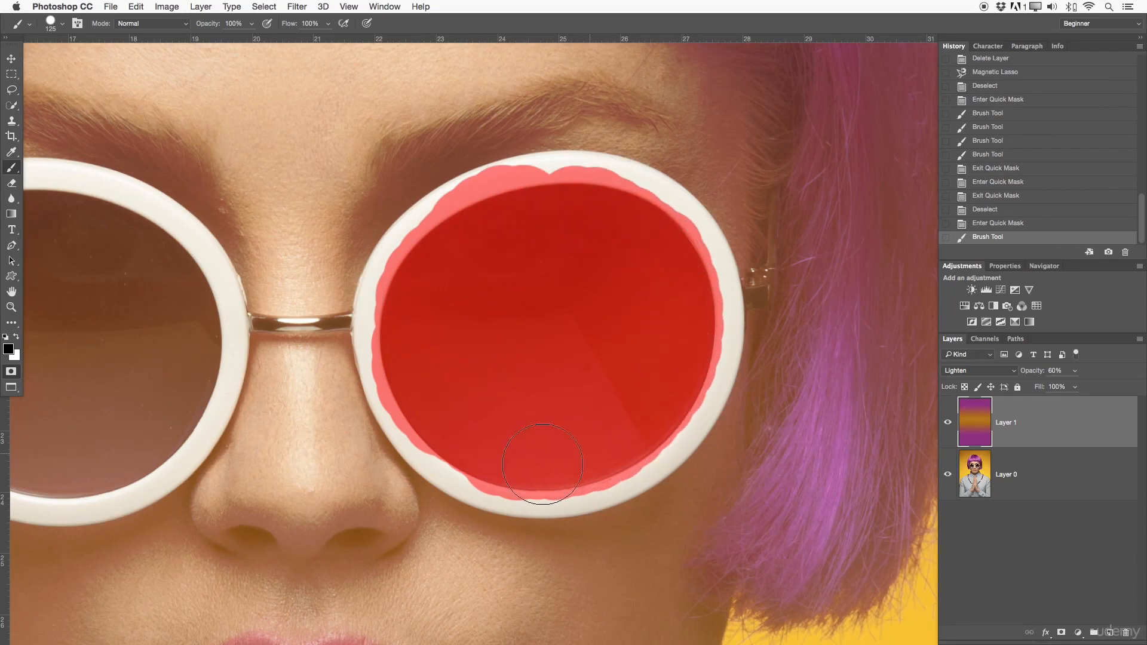
{"action": "left_click_drag", "start_coordinate": [411, 334], "coordinate": [420, 315]}
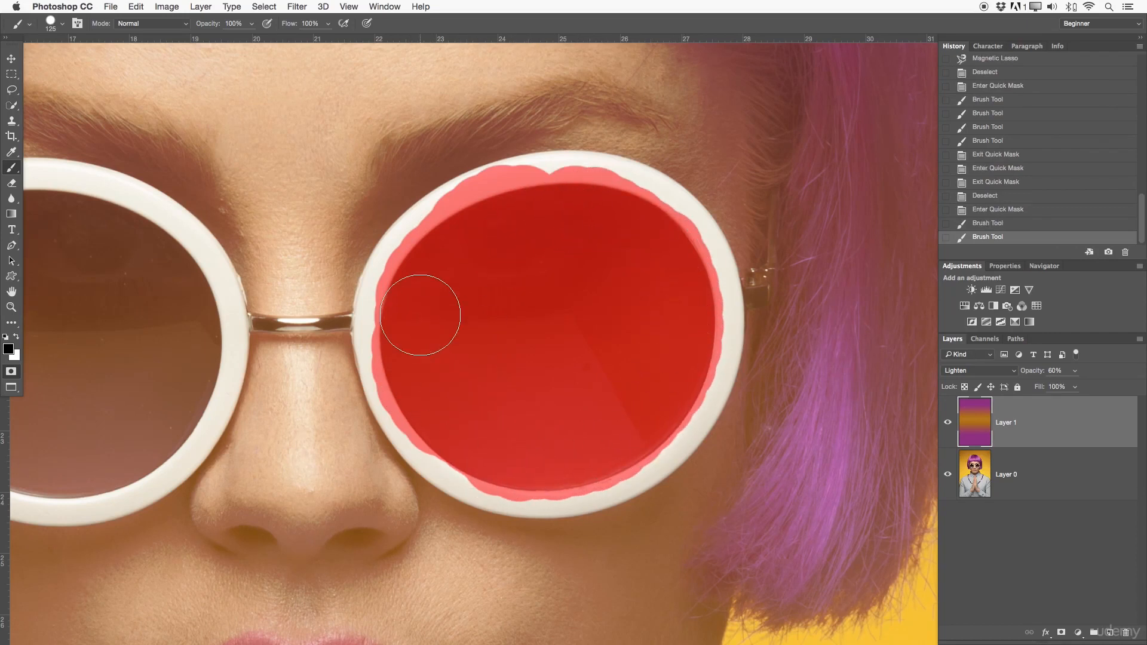
{"action": "left_click", "coordinate": [477, 448]}
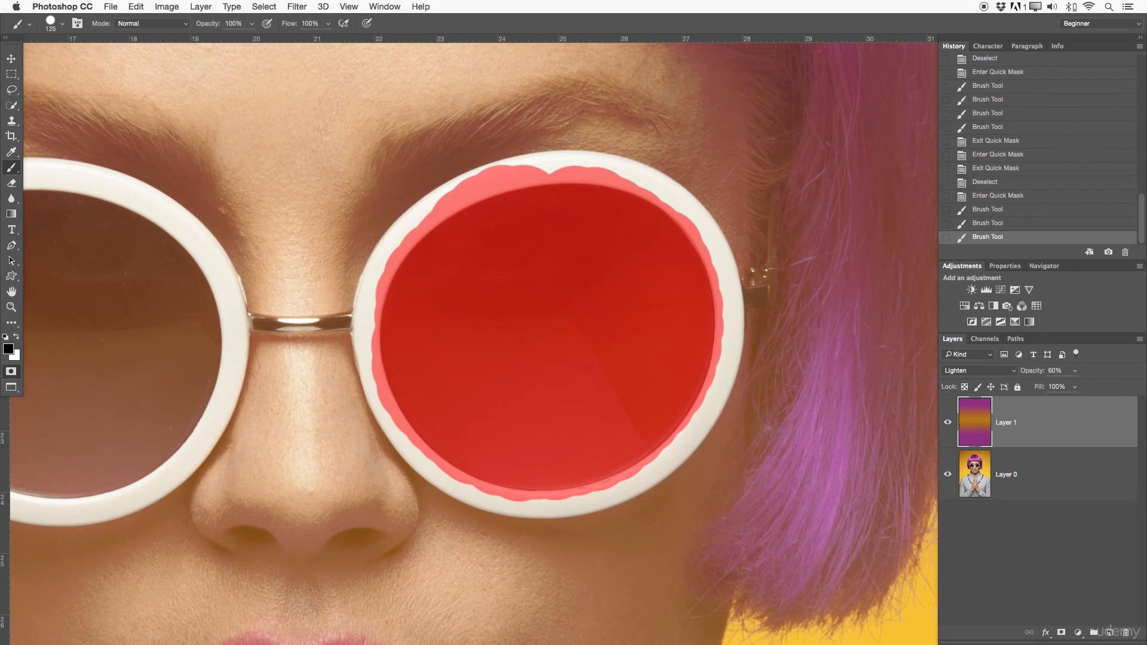
Exit Quick Mask to load the lens mask as a selection, and deselect it after adding a new empty layer.
{"action": "left_click", "coordinate": [12, 373]}
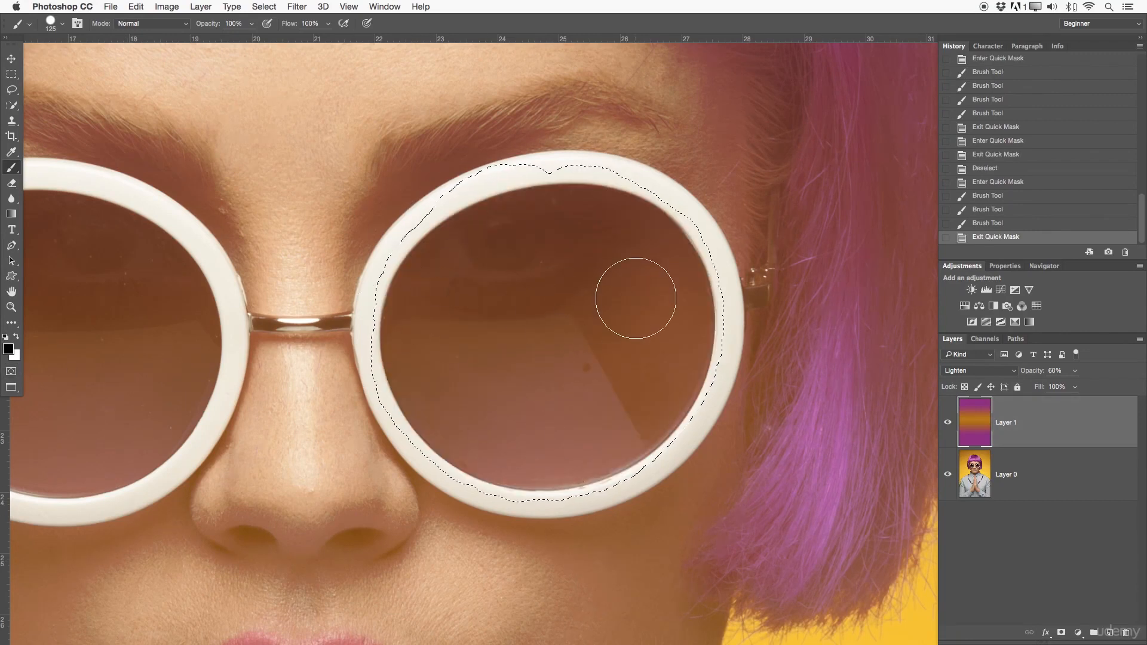
{"action": "key", "text": "z"}
{"action": "left_click_drag", "start_coordinate": [625, 294], "coordinate": [585, 303]}
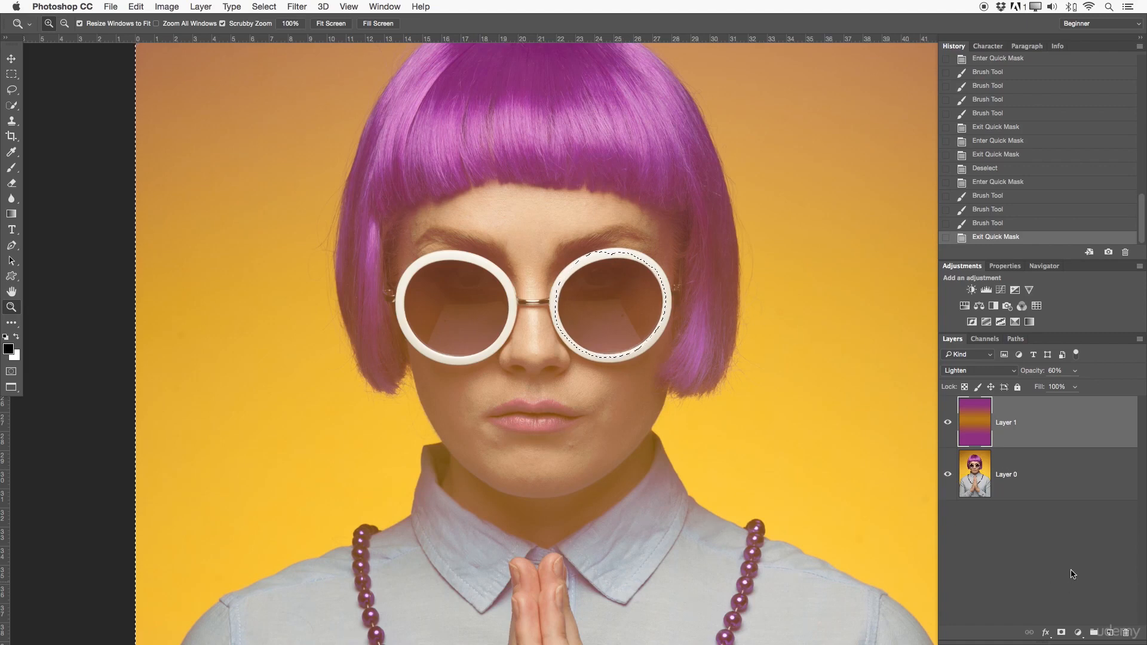
{"action": "left_click", "coordinate": [1110, 633]}
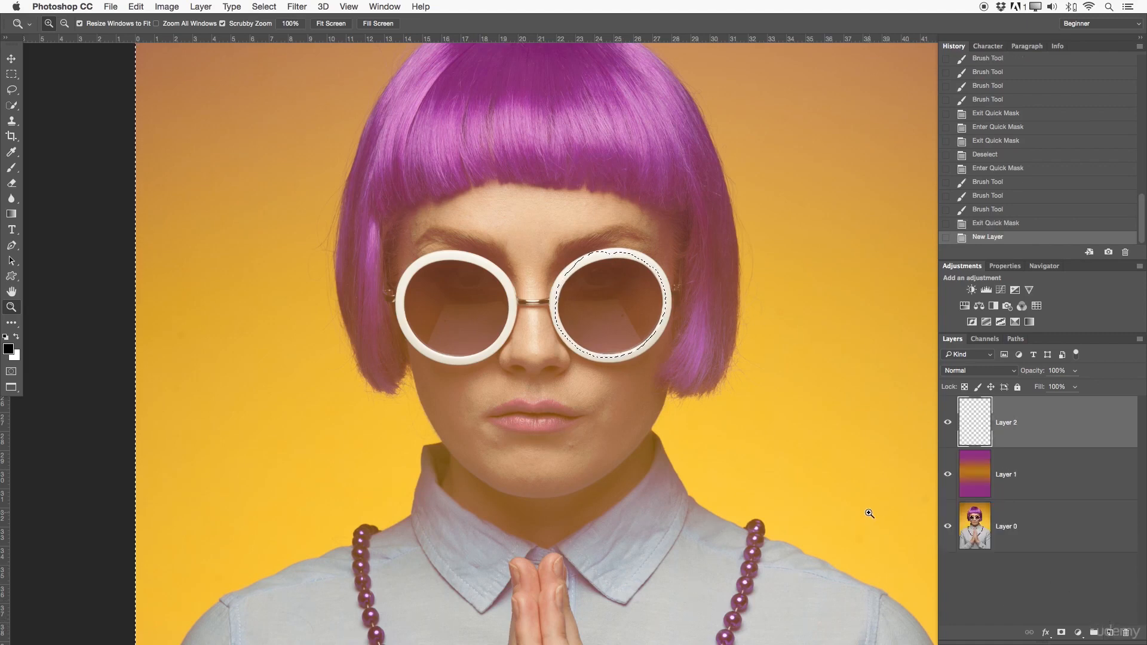
{"action": "key", "text": "super+d"}
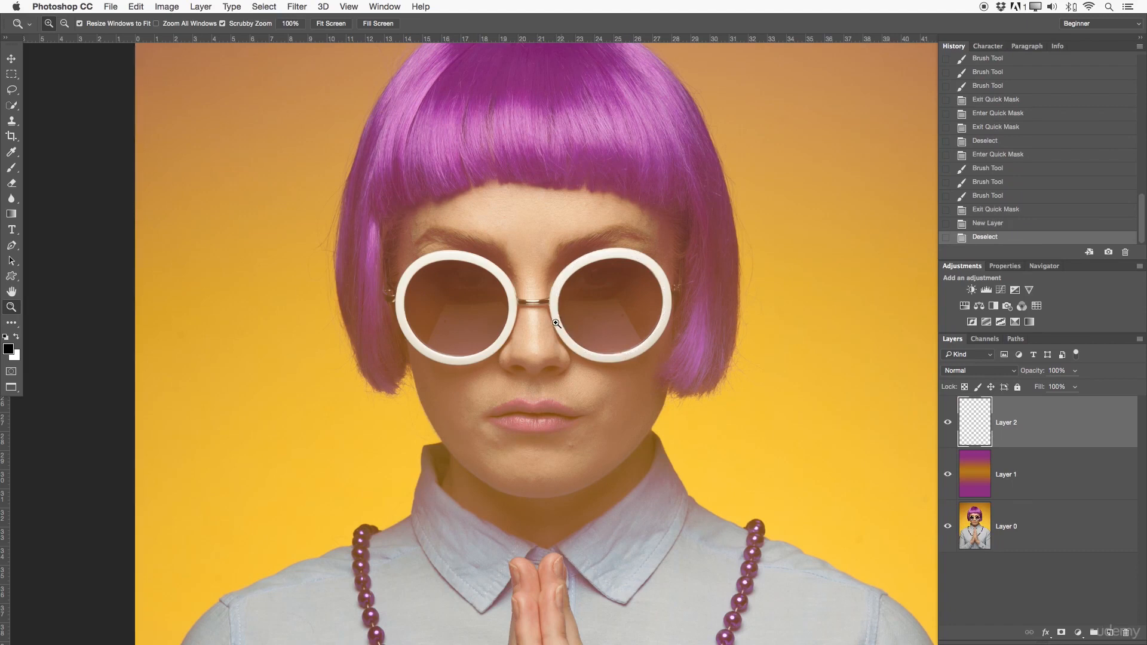
Toggle Quick Mask mode on and off once with the whole portrait in view.
{"action": "left_click_drag", "start_coordinate": [545, 301], "coordinate": [505, 295]}
{"action": "left_click_drag", "start_coordinate": [604, 310], "coordinate": [536, 259]}
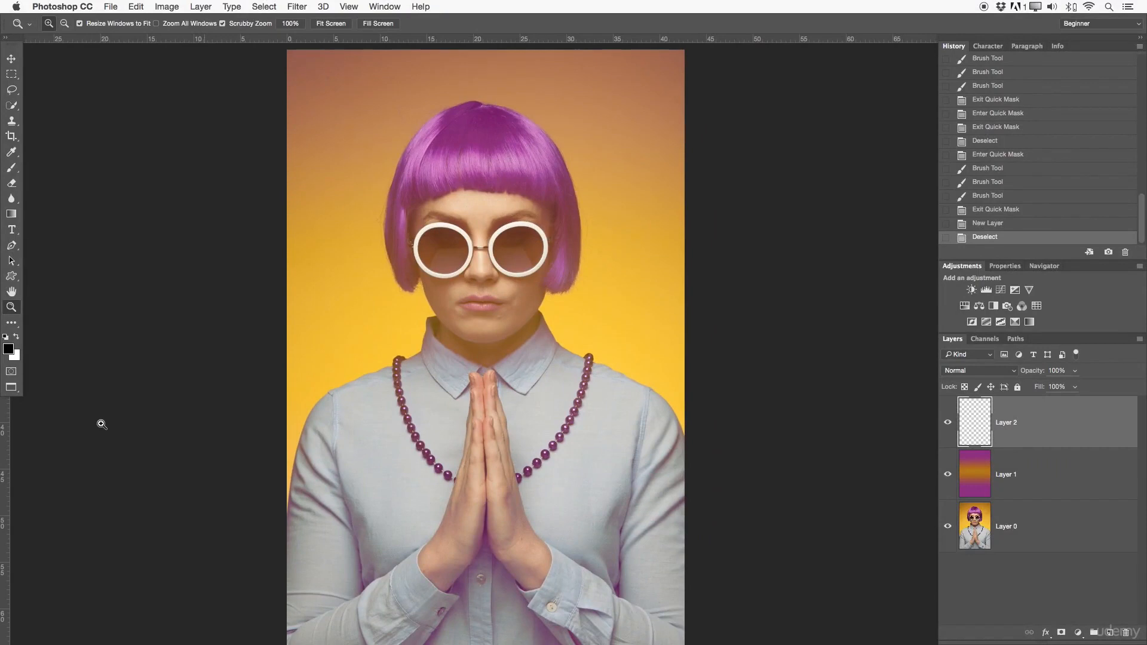
{"action": "left_click", "coordinate": [11, 371]}
{"action": "left_click", "coordinate": [12, 372]}
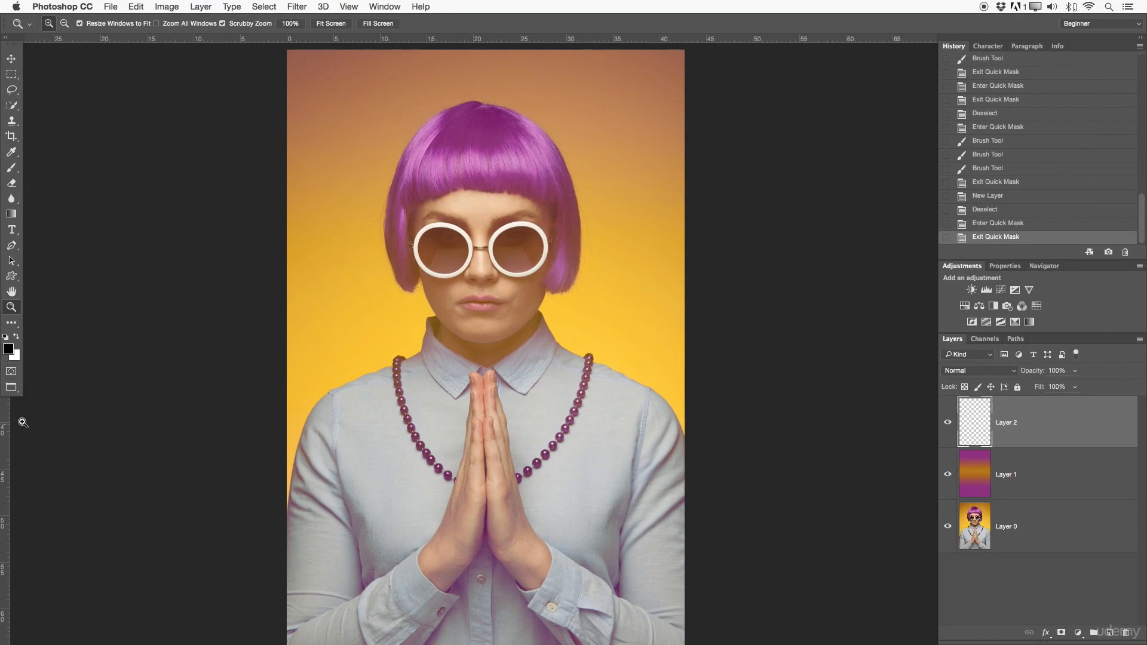
Cycle the screen mode through full screen and the standard window to full screen with the menu bar.
{"action": "left_click", "coordinate": [12, 389]}
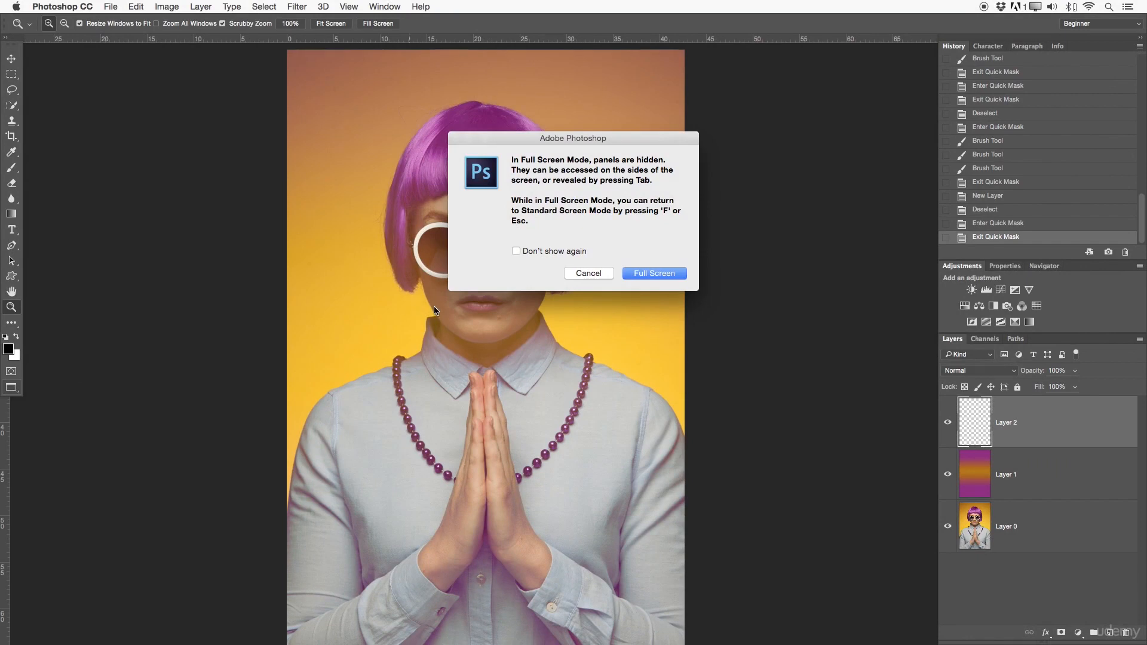
{"action": "left_click", "coordinate": [653, 274]}
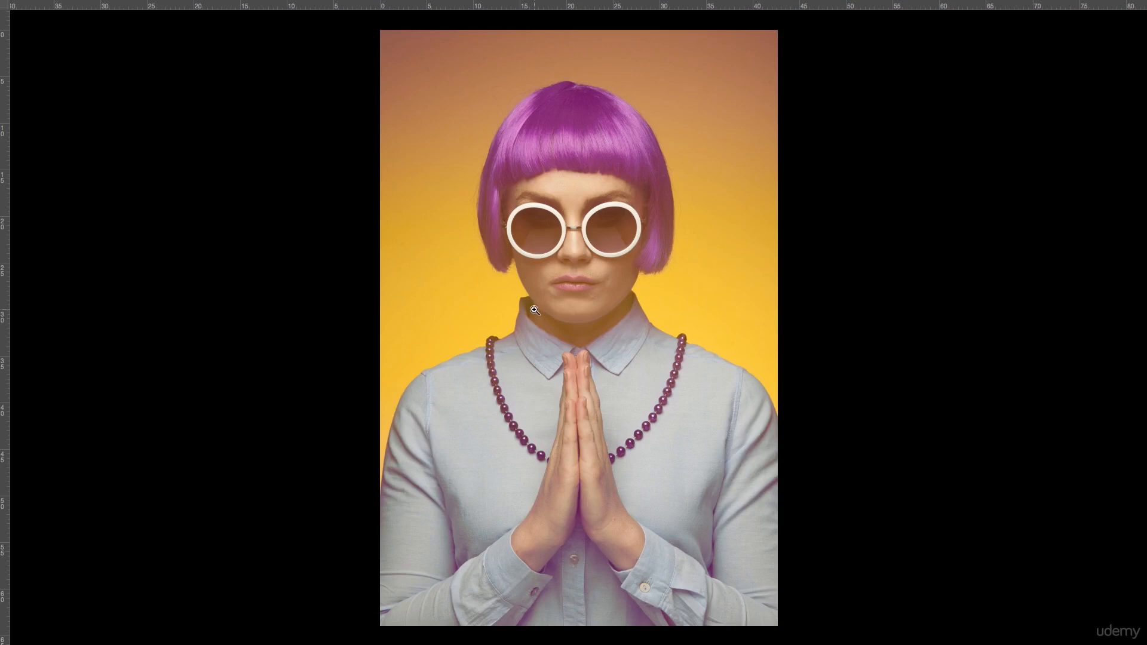
{"action": "key", "text": "f"}
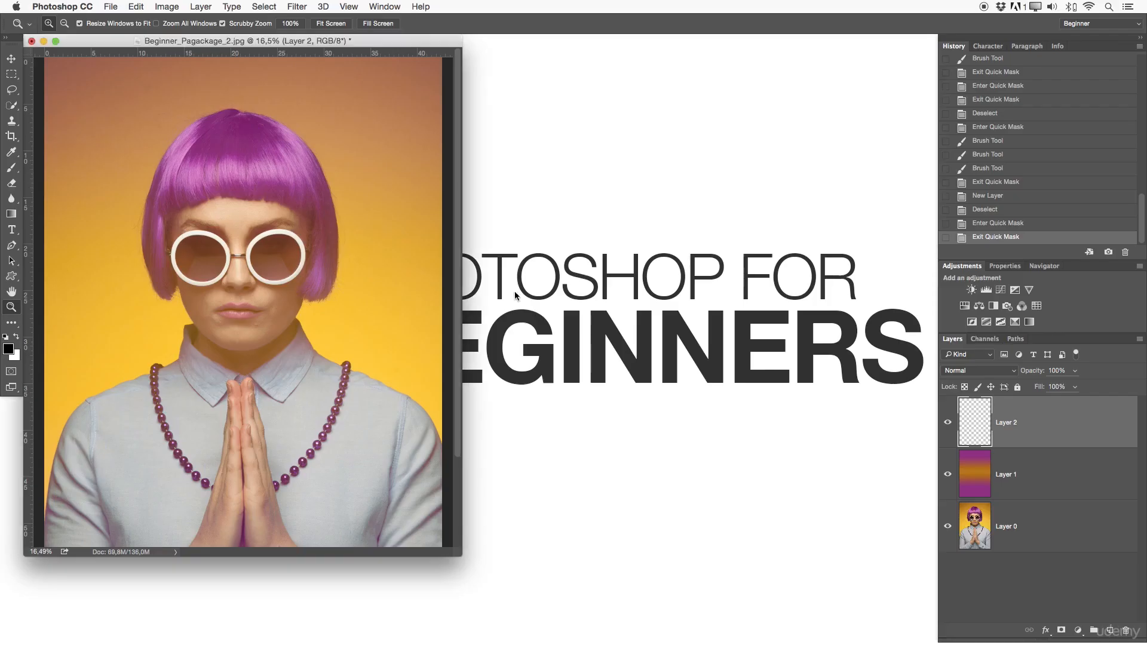
{"action": "key", "text": "f"}
{"action": "mouse_move", "coordinate": [534, 300]}
{"action": "left_mouse_down"}
{"action": "mouse_move", "coordinate": [505, 289]}
{"action": "mouse_move", "coordinate": [525, 306]}
{"action": "left_mouse_up"}
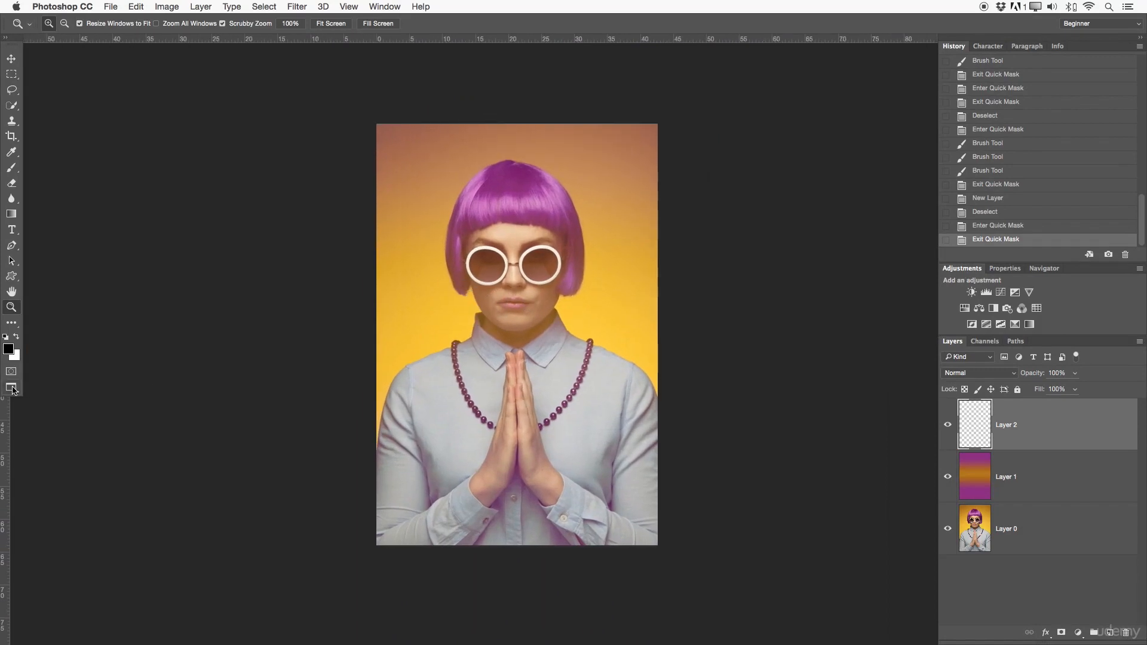
Check the Application Frame option and cycle the screen mode back to the standard window.
{"action": "left_click", "coordinate": [386, 7]}
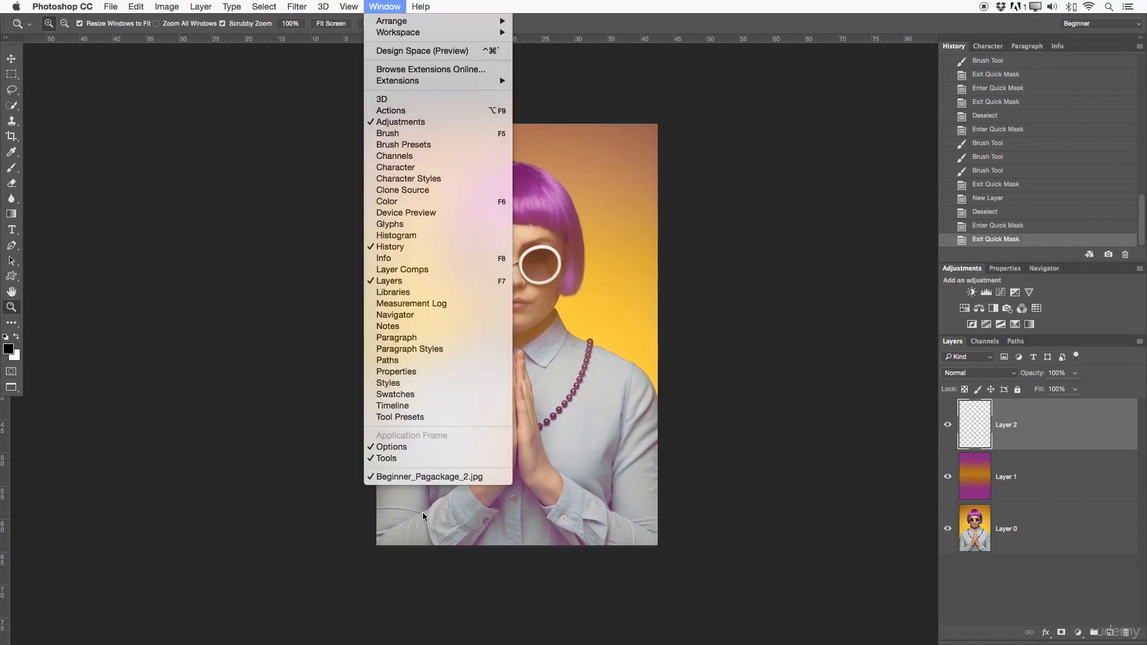
{"action": "left_click", "coordinate": [417, 438]}
{"action": "key", "text": "f"}
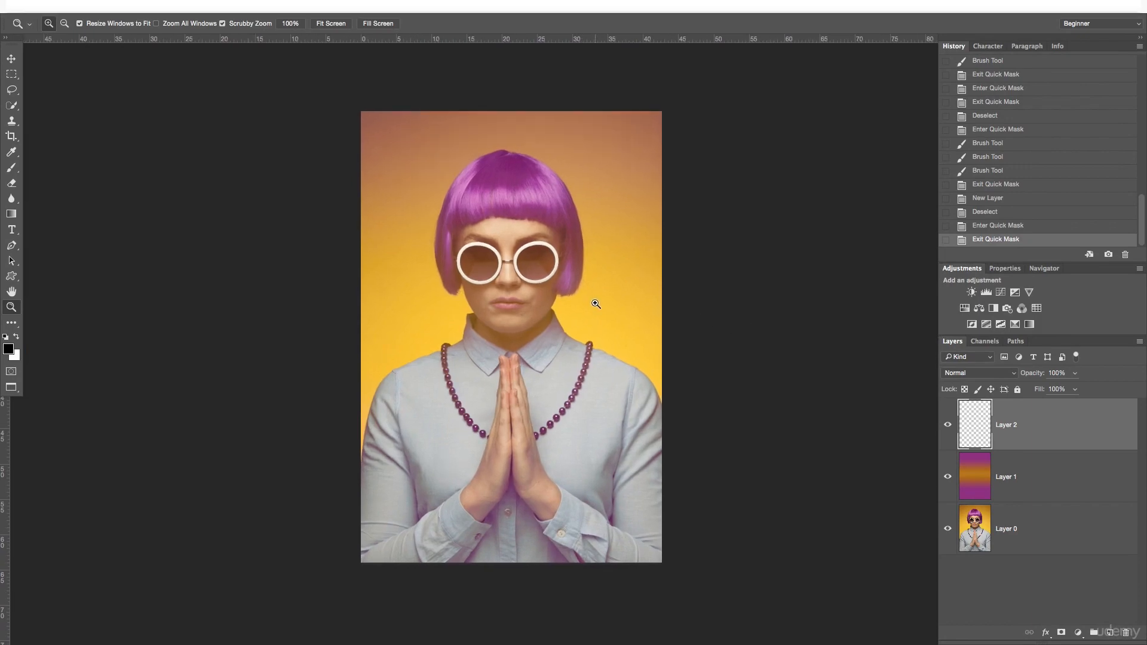
{"action": "key", "text": "f"}
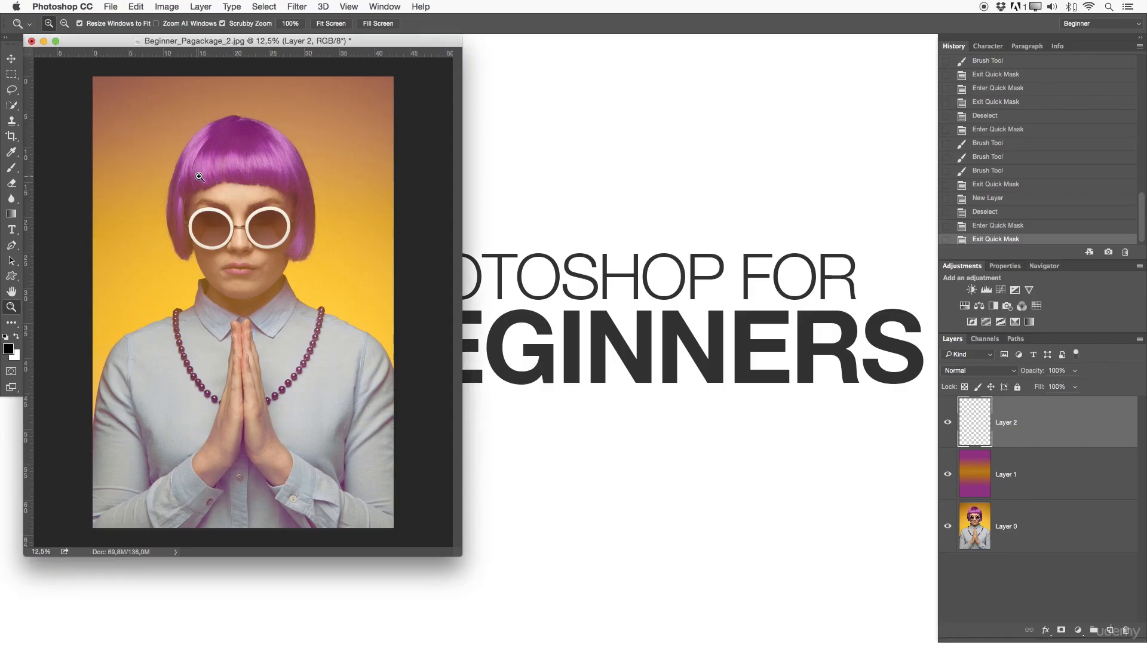
Look over the file commands and return the portrait to full screen mode with the menu bar.
{"action": "left_click", "coordinate": [111, 6]}
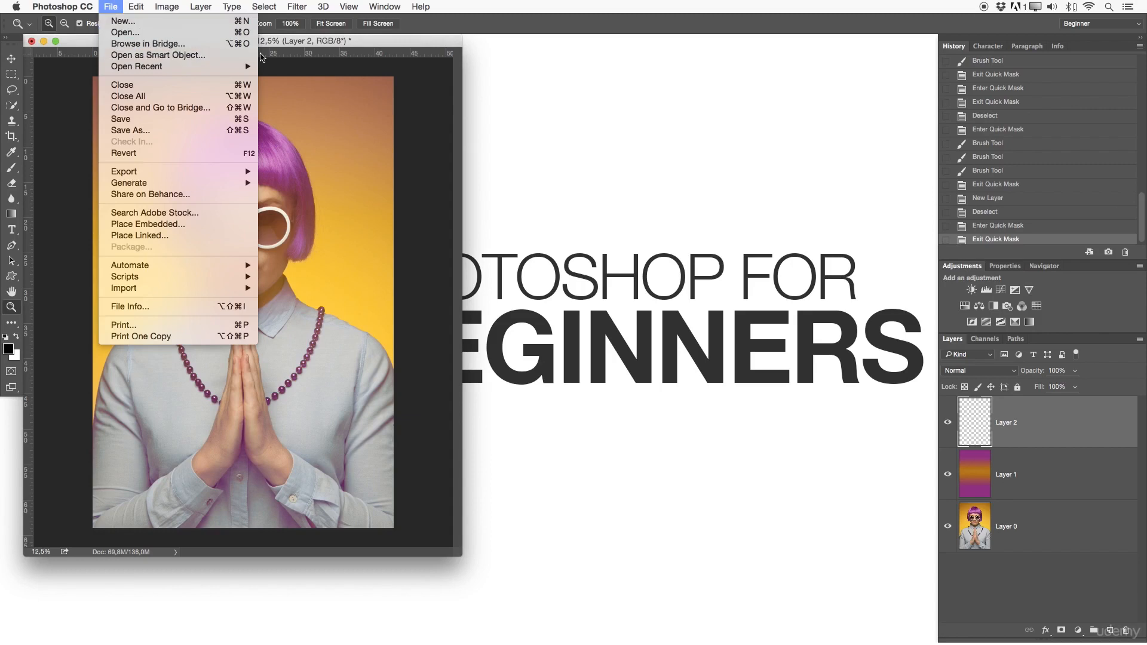
{"action": "left_click", "coordinate": [415, 96]}
{"action": "key", "text": "f"}
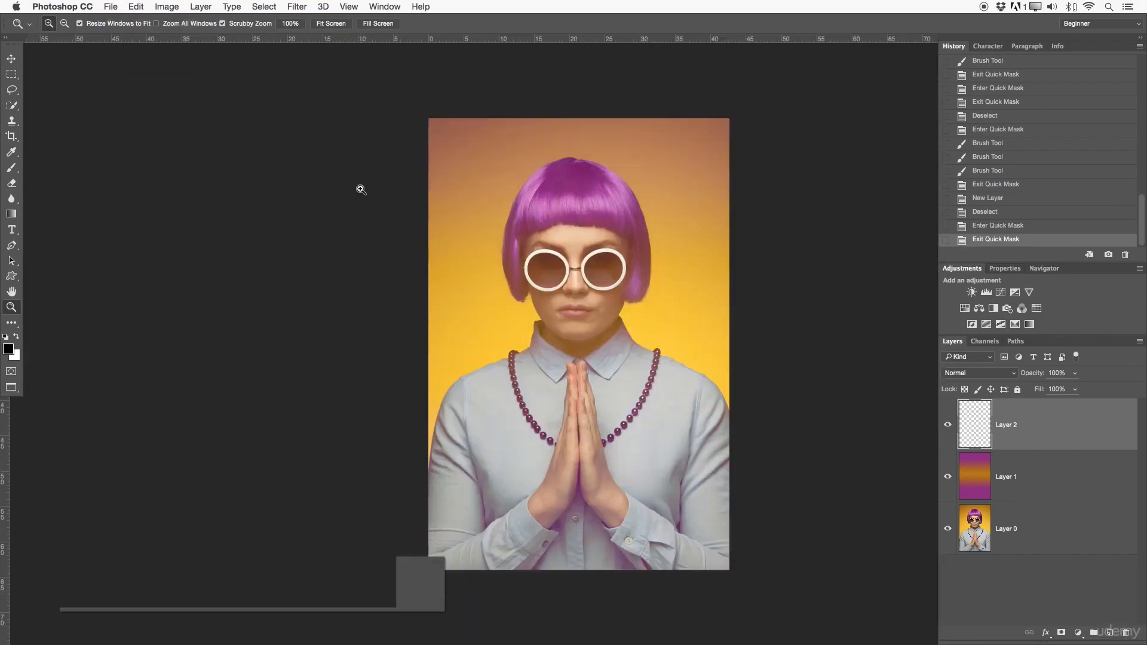
{"action": "left_click", "coordinate": [580, 255]}
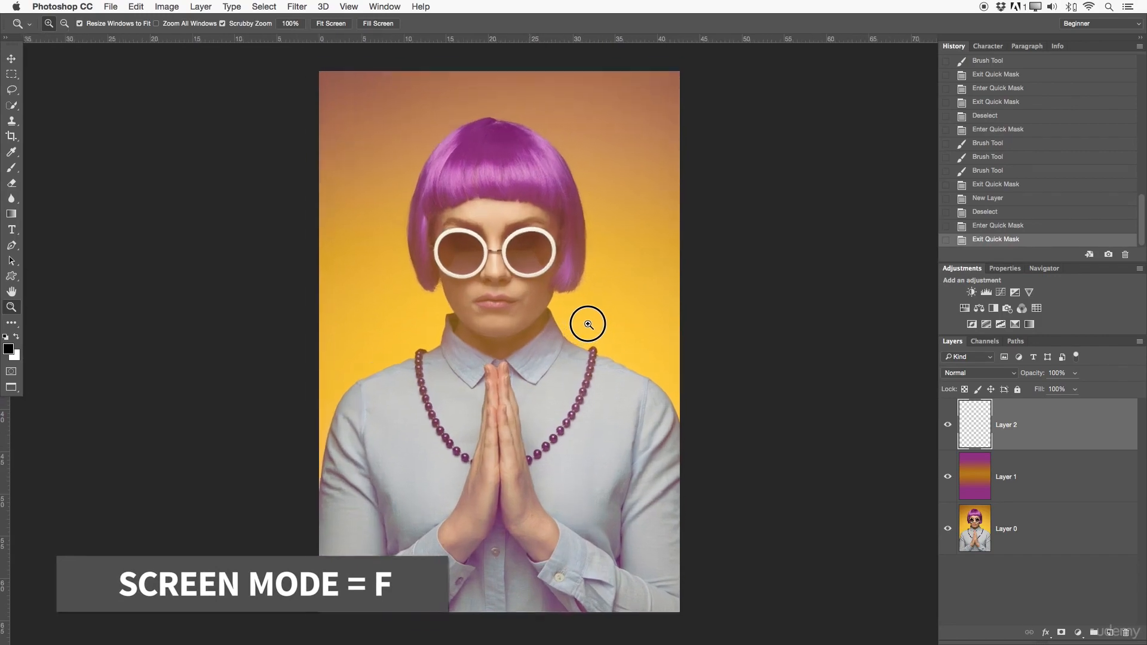